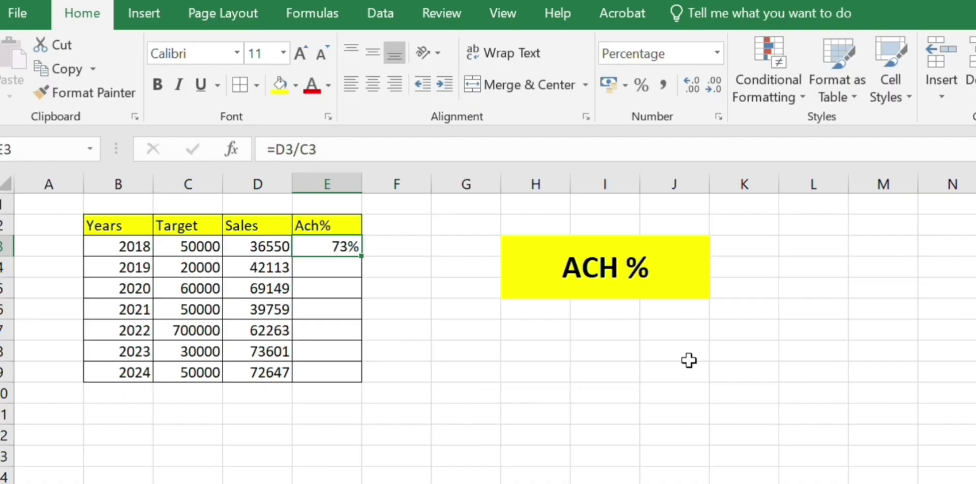
Fill the achievement formula in E3 down through E9 in the Ach% column and check the copied formulas.
key(shift+Down)
key(shift+Down)
key(shift+Down)
key(shift+Down)
key(shift+Down)
key(shift+Down)
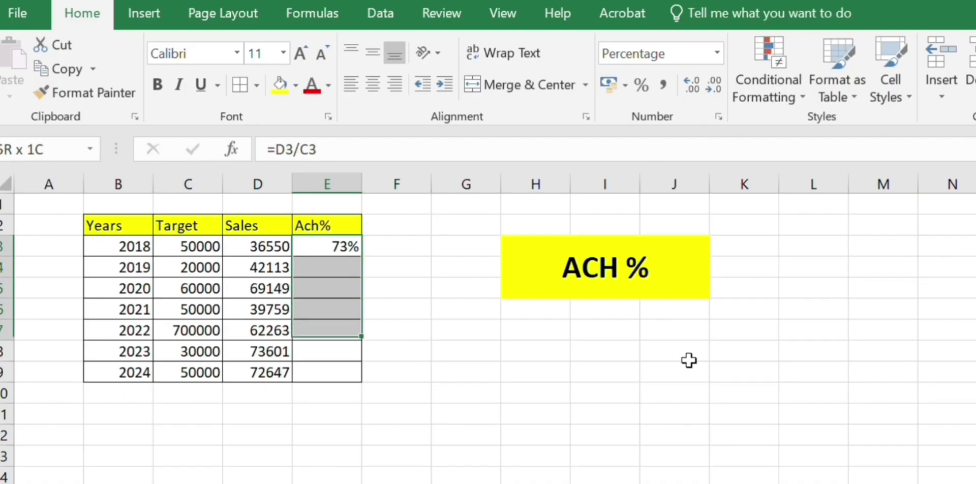
key(ctrl+d)
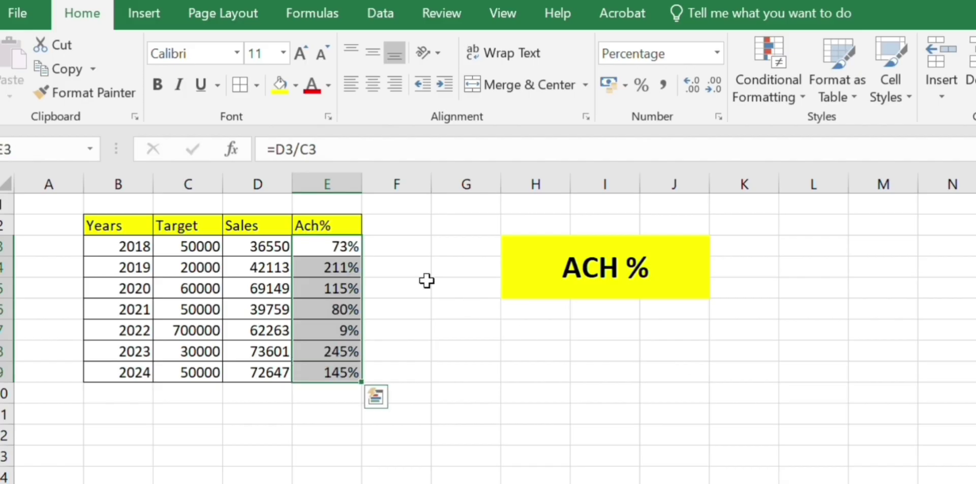
click(349, 271)
key(Escape)
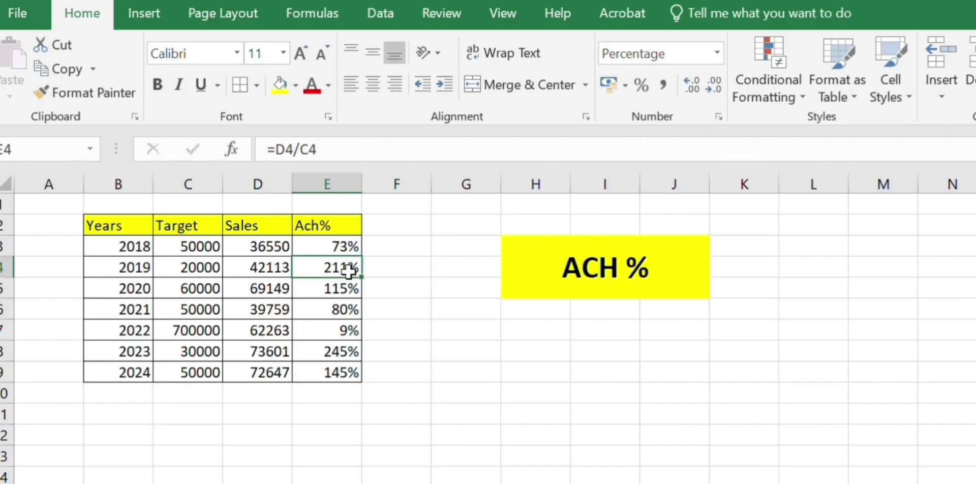
click(350, 288)
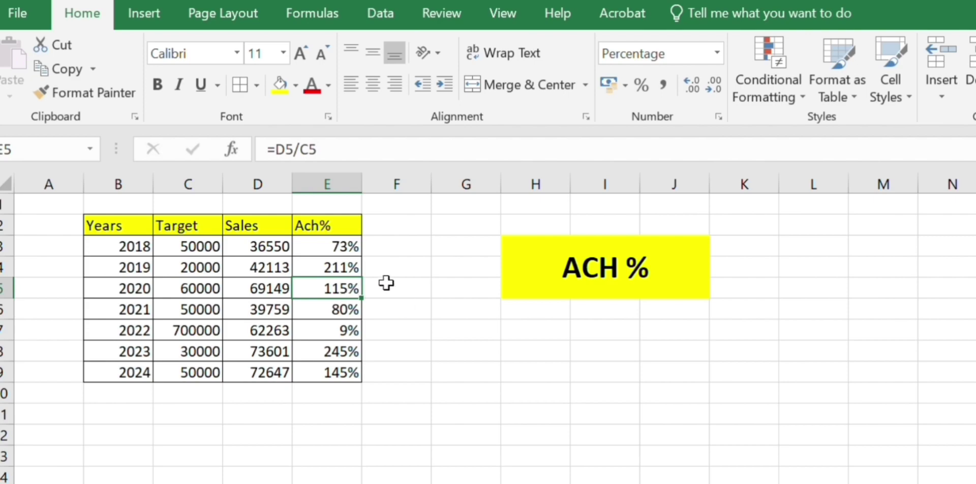
click(412, 280)
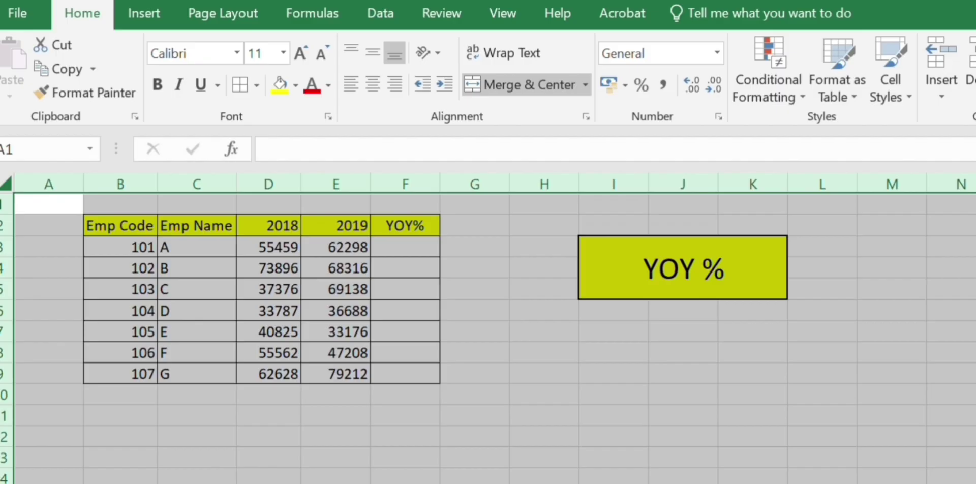
Enter the year-over-year growth formula =(E3-D3)/D3 in cell F3 under YOY%.
click(296, 352)
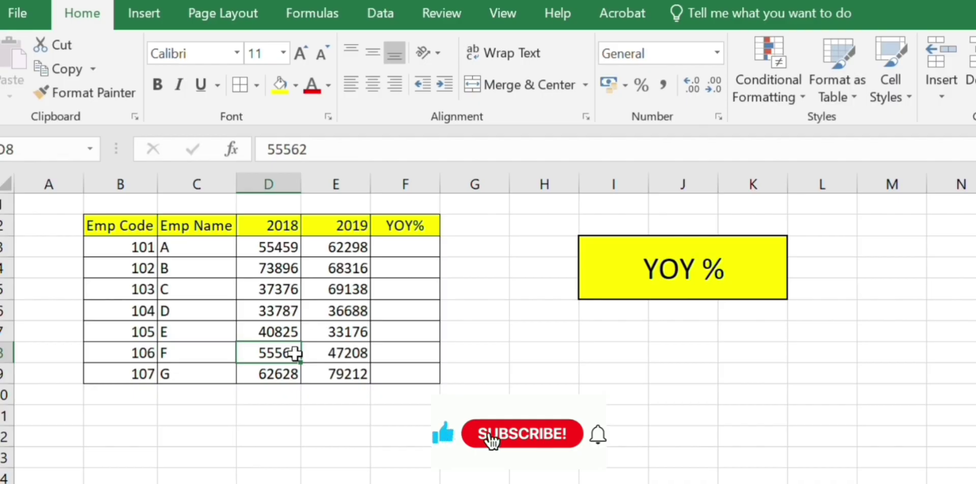
click(407, 248)
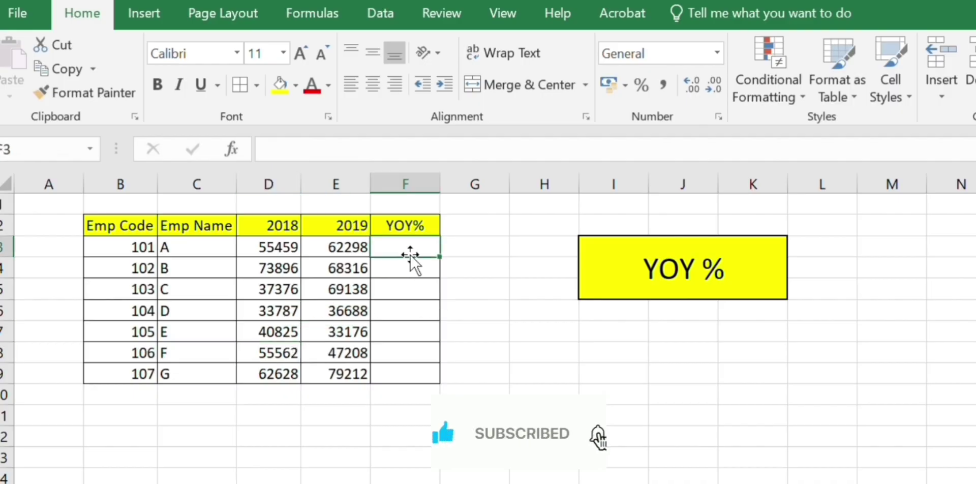
text(=)
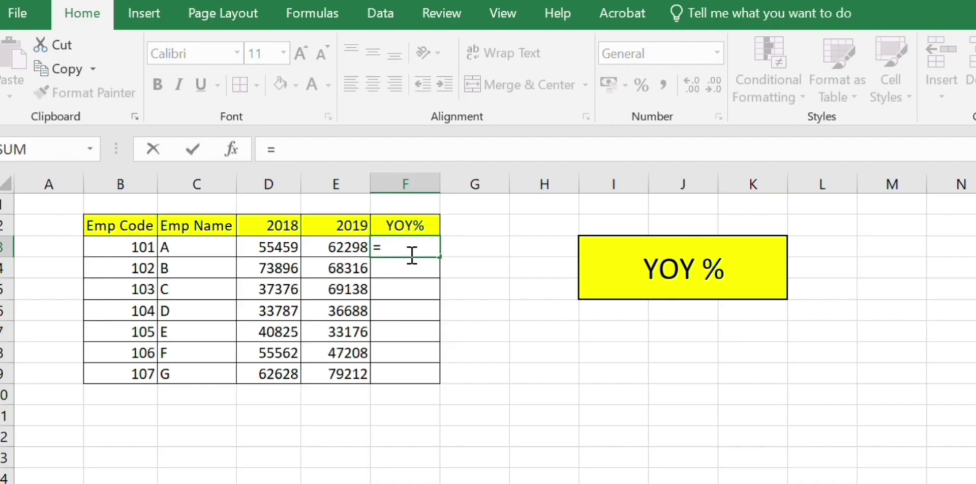
text(()
click(350, 247)
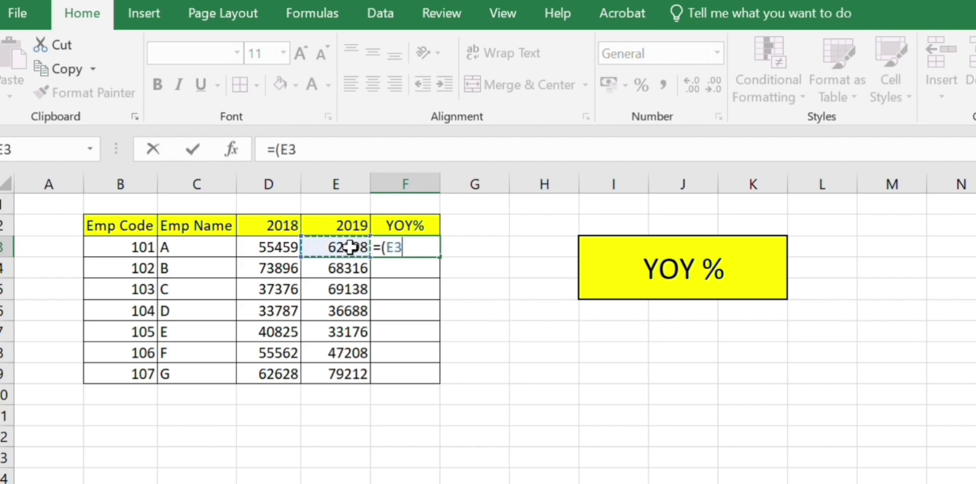
text(-)
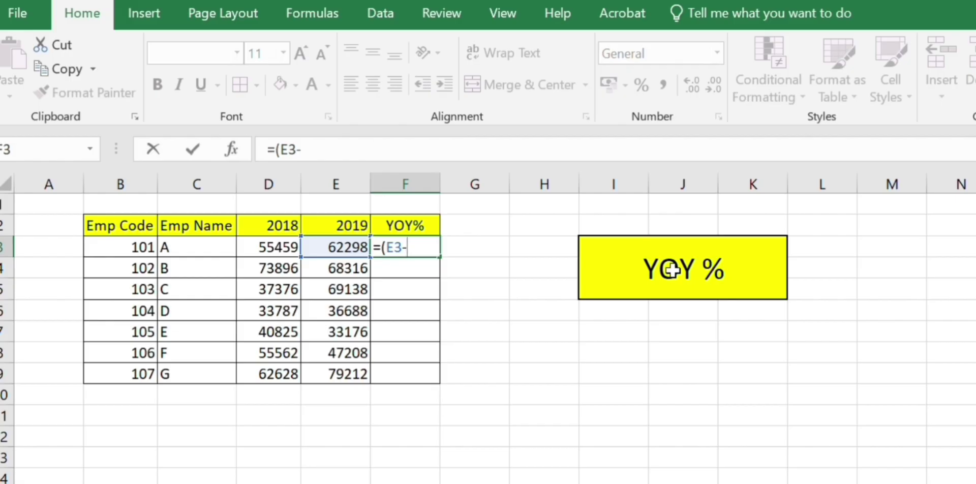
click(276, 246)
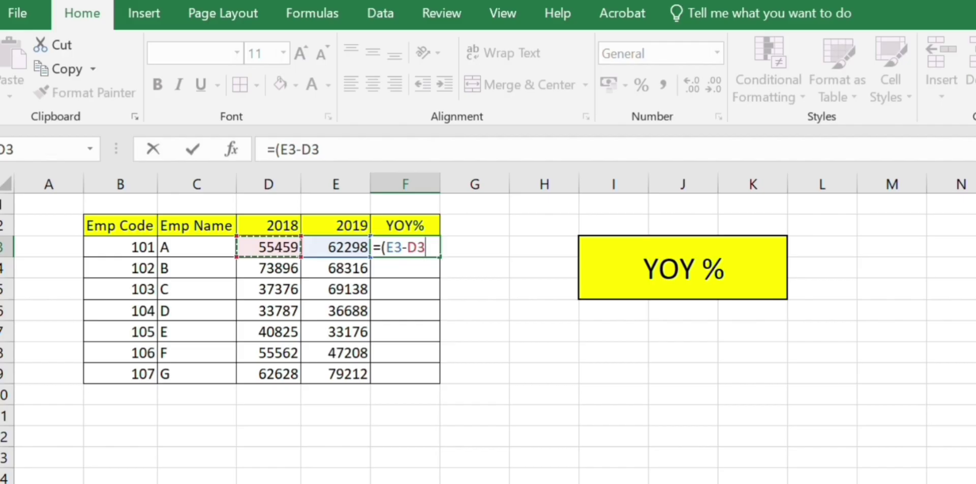
text())
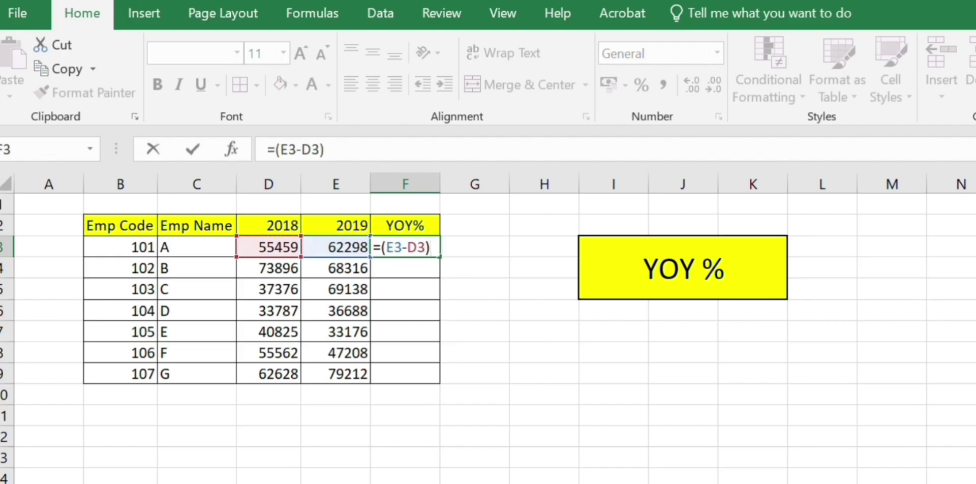
text(/)
click(278, 245)
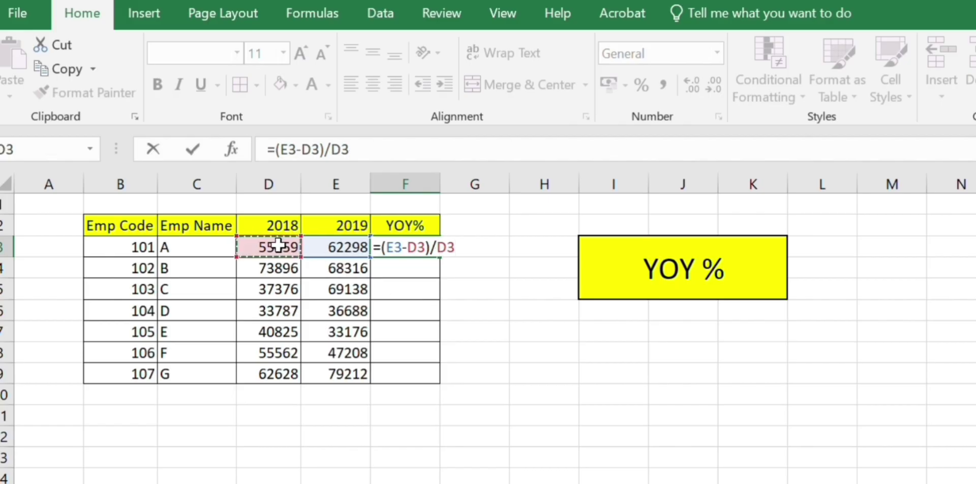
key(Return)
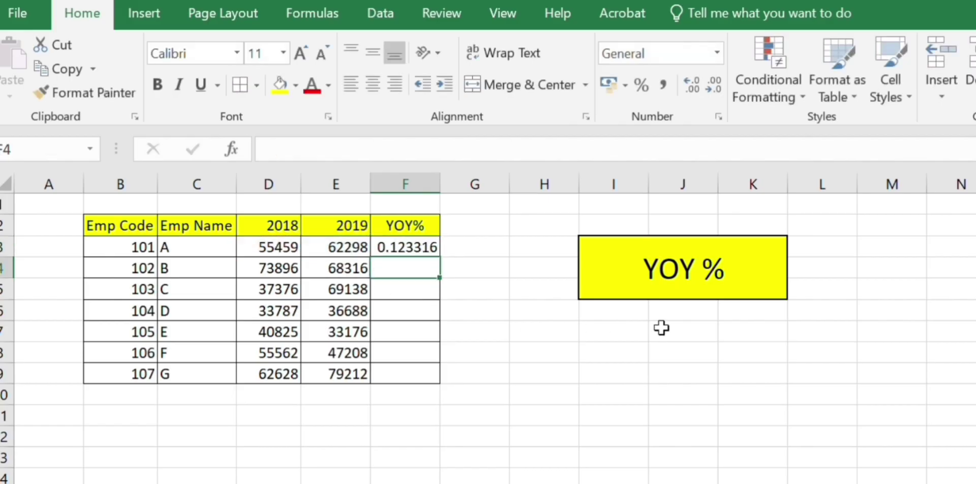
Format F3 as a percentage and fill its formula down through F9 in the YOY% column.
click(408, 248)
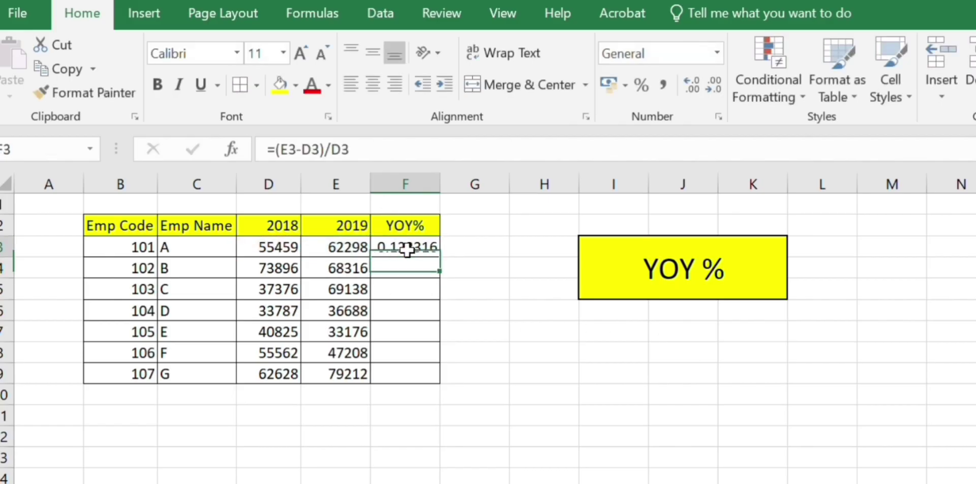
click(642, 87)
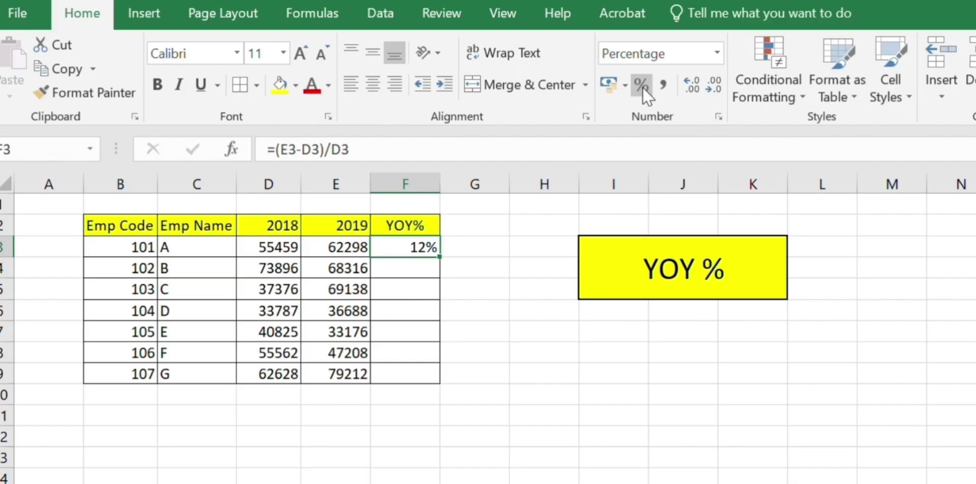
key(shift+Down)
key(shift+Down)
key(shift+Down)
key(shift+Down)
key(shift+Down)
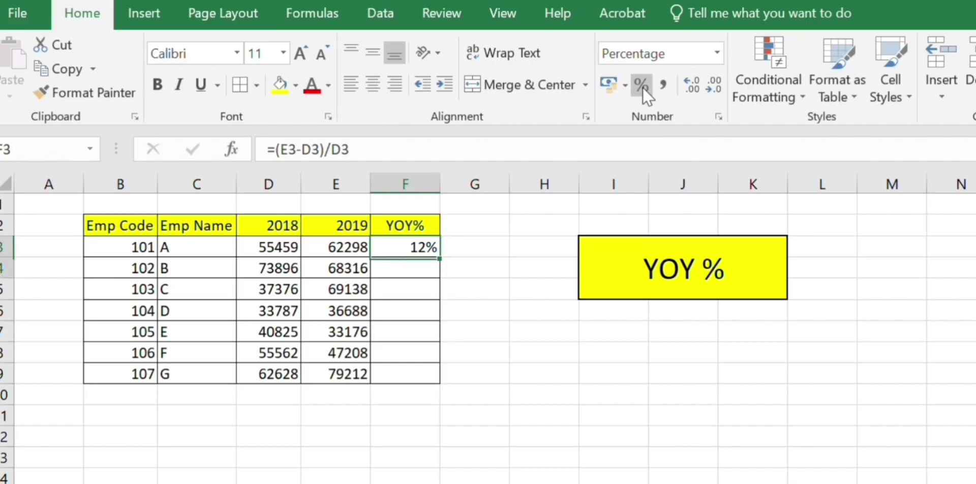
key(shift+Down)
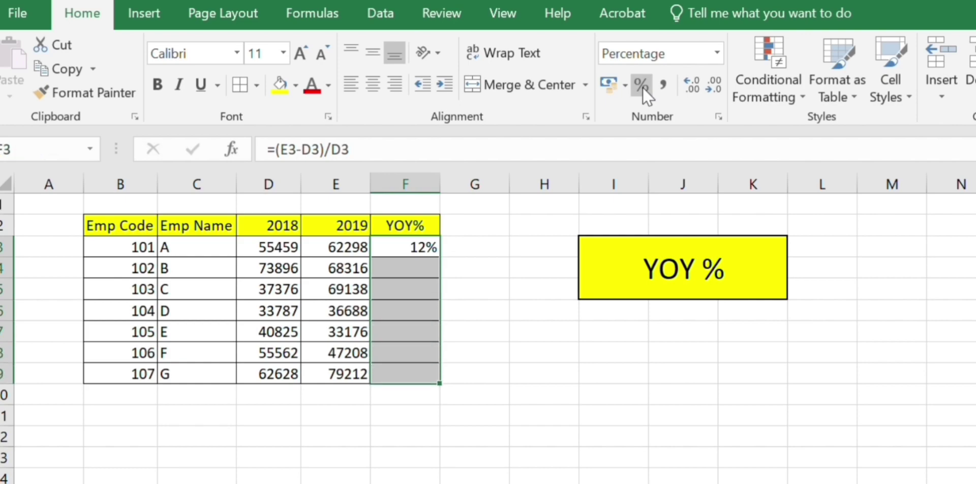
key(ctrl+v)
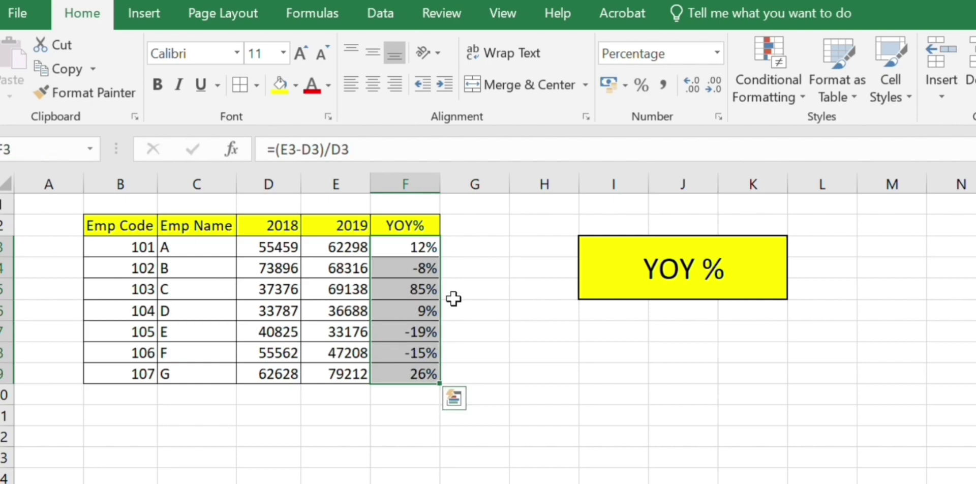
Examine the YOY% formulas against the 2018 and 2019 figures for employee codes 101 and 102.
click(407, 282)
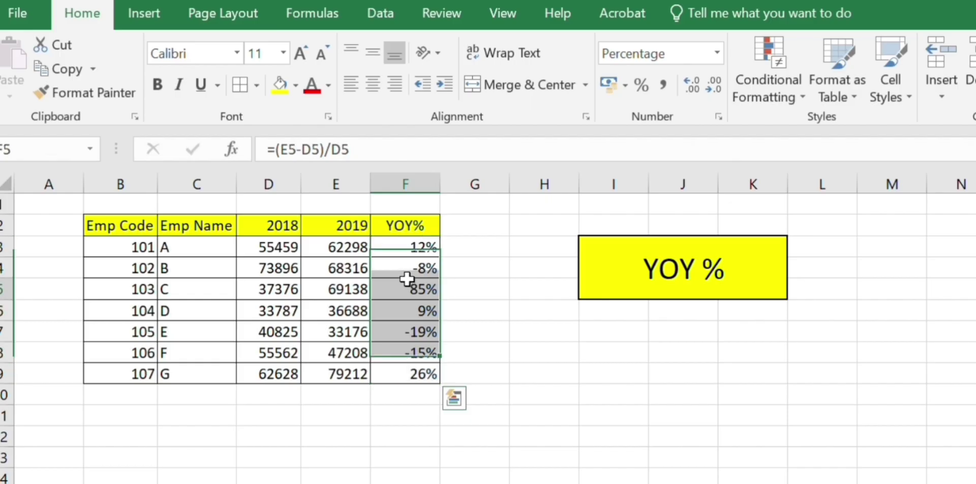
click(436, 246)
click(284, 248)
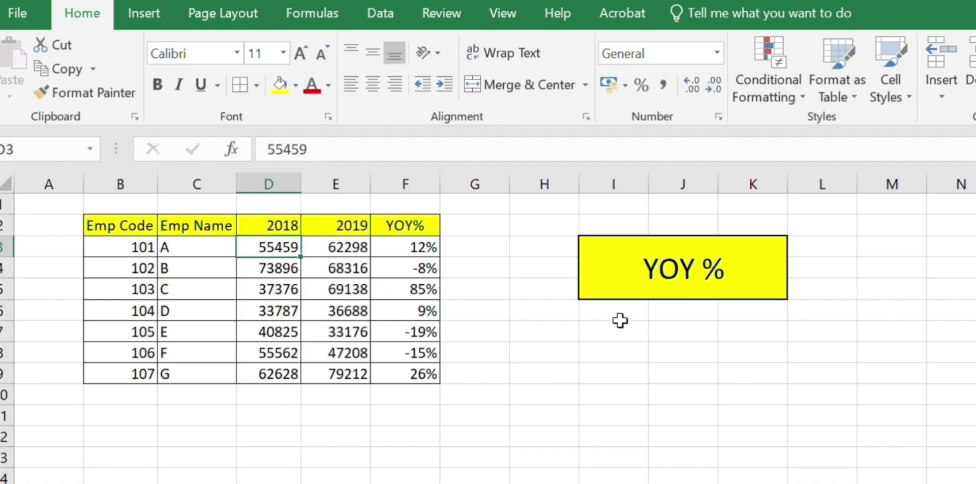
click(432, 252)
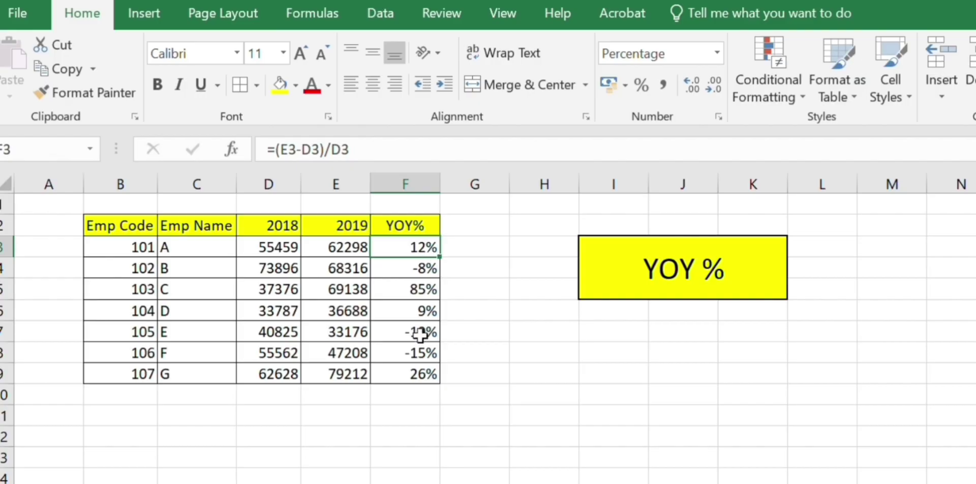
click(297, 271)
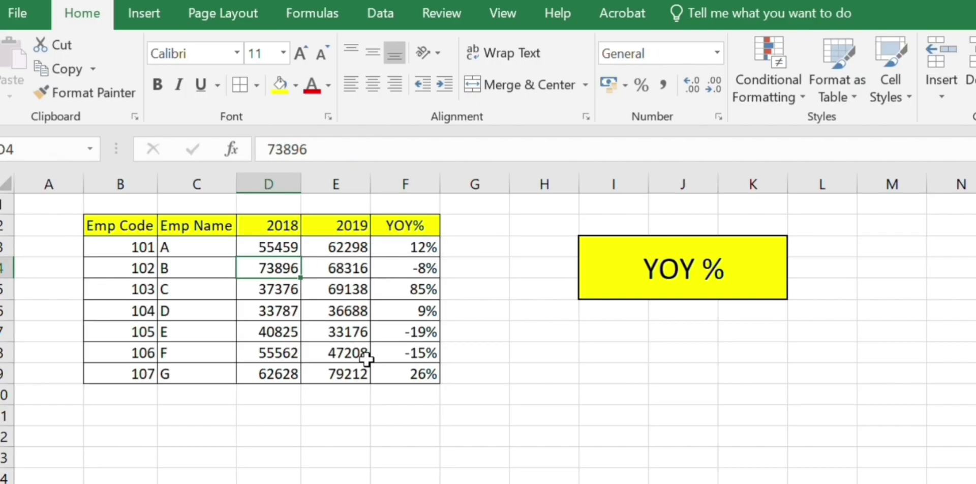
click(349, 267)
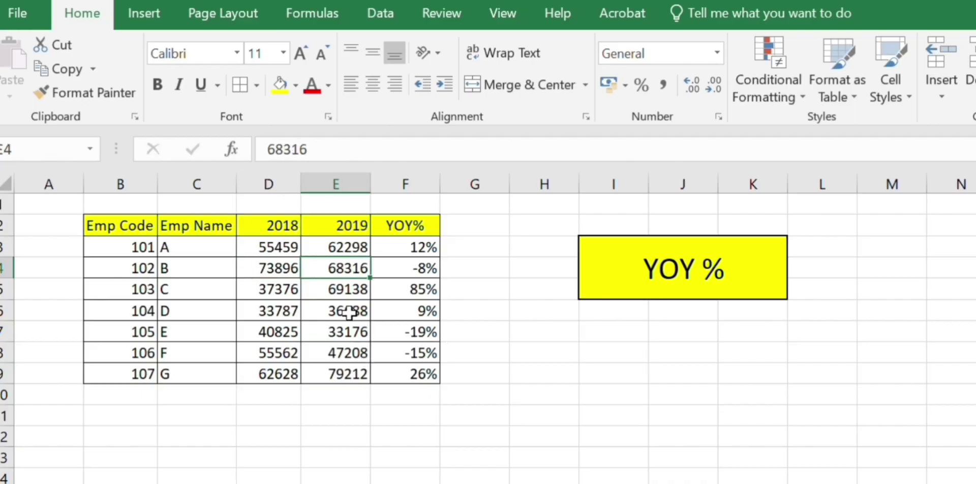
click(436, 267)
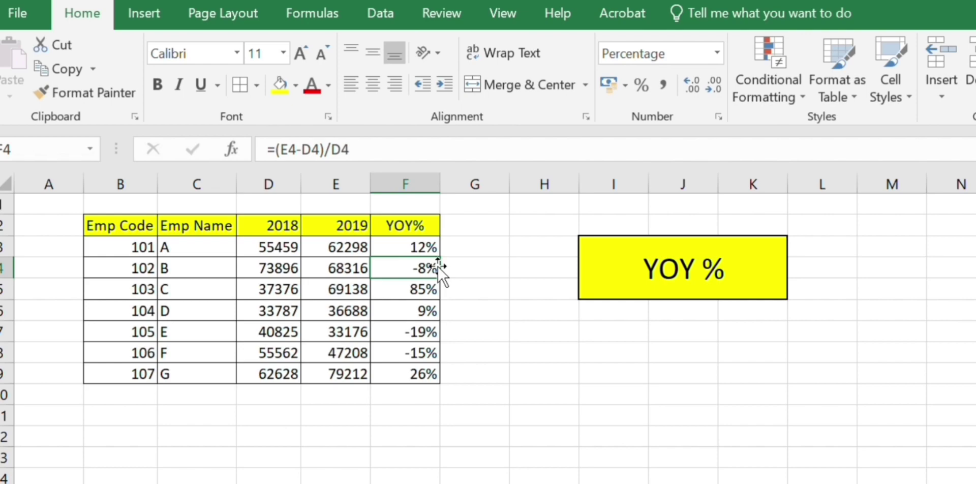
click(429, 348)
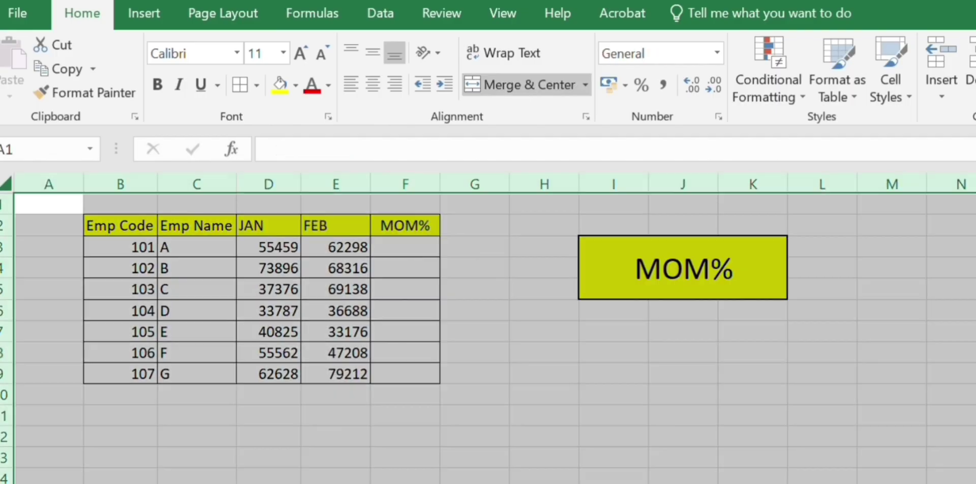
click(331, 268)
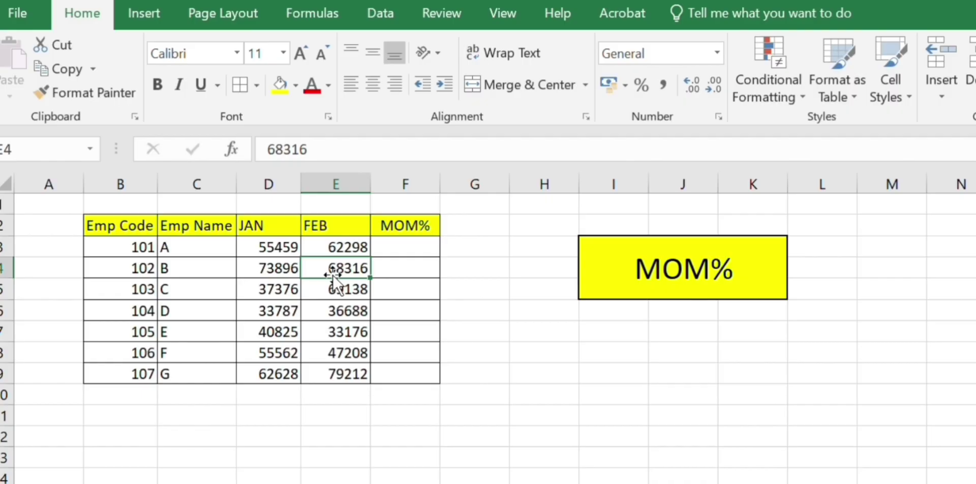
key(Up)
key(Right)
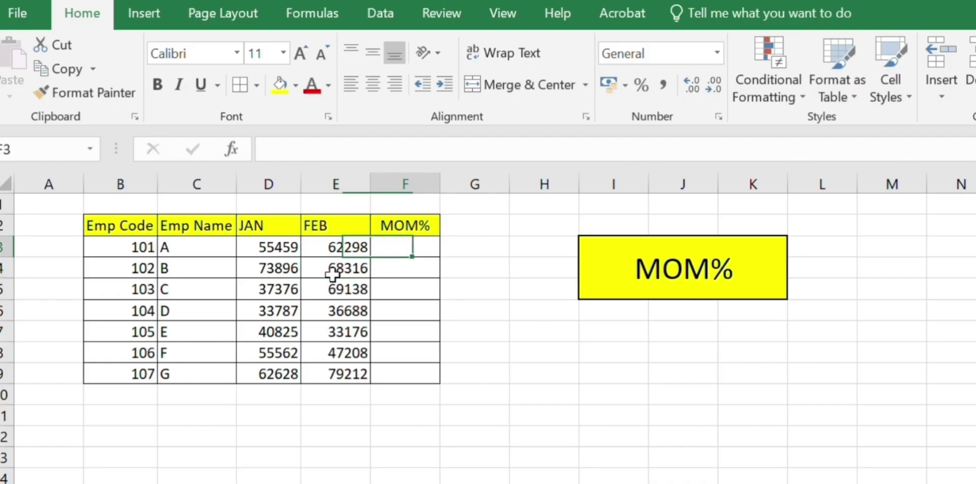
key(Left)
key(Left)
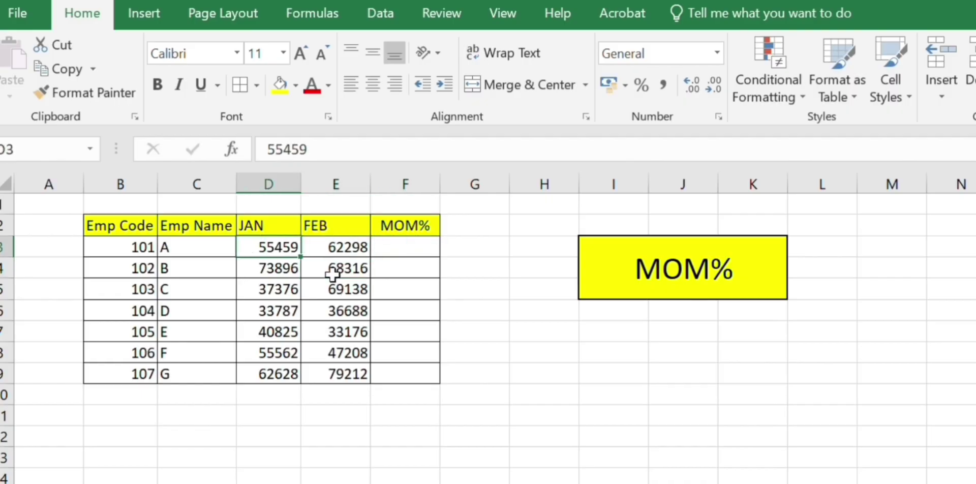
key(Right)
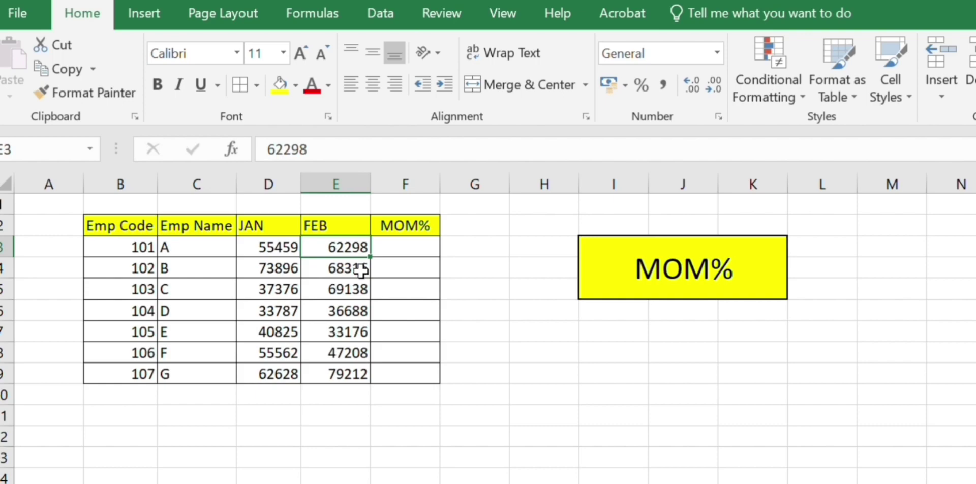
Enter the month-over-month growth formula =(E3-D3)/D3 in cell F3 under MOM%.
click(446, 243)
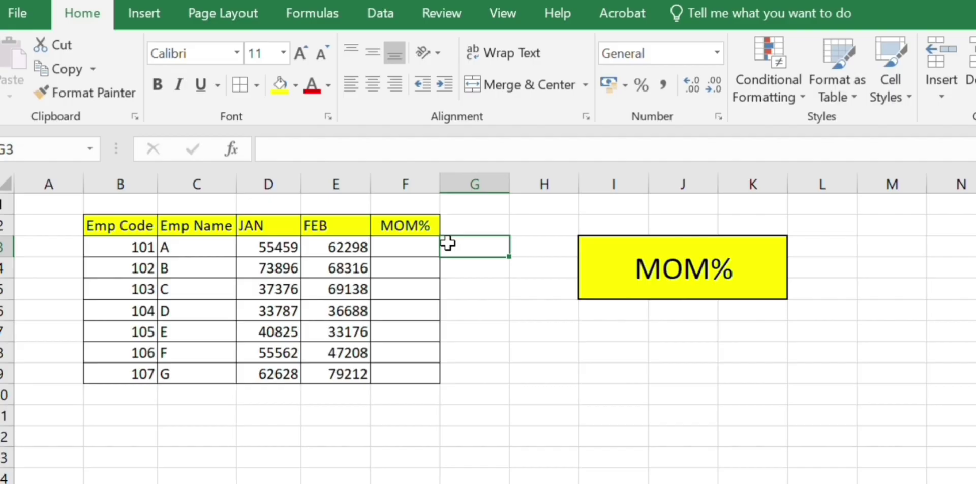
double_click(413, 247)
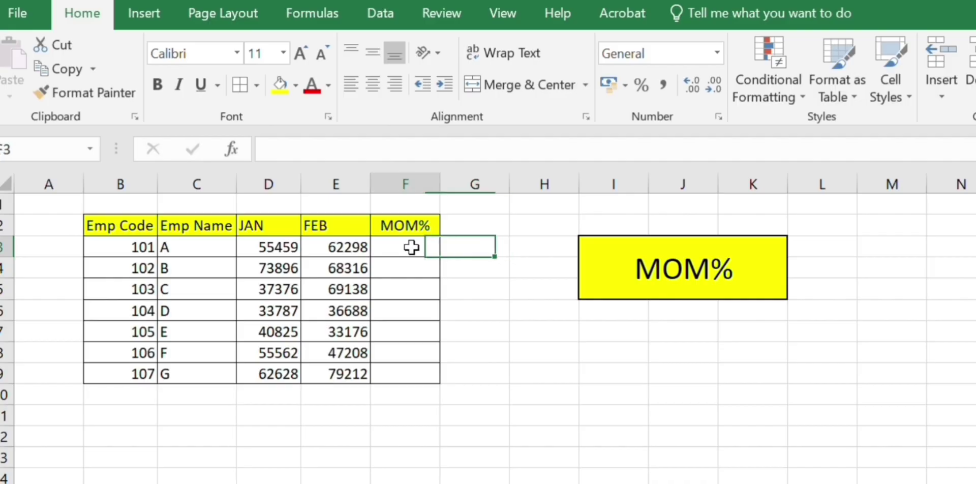
text(=()
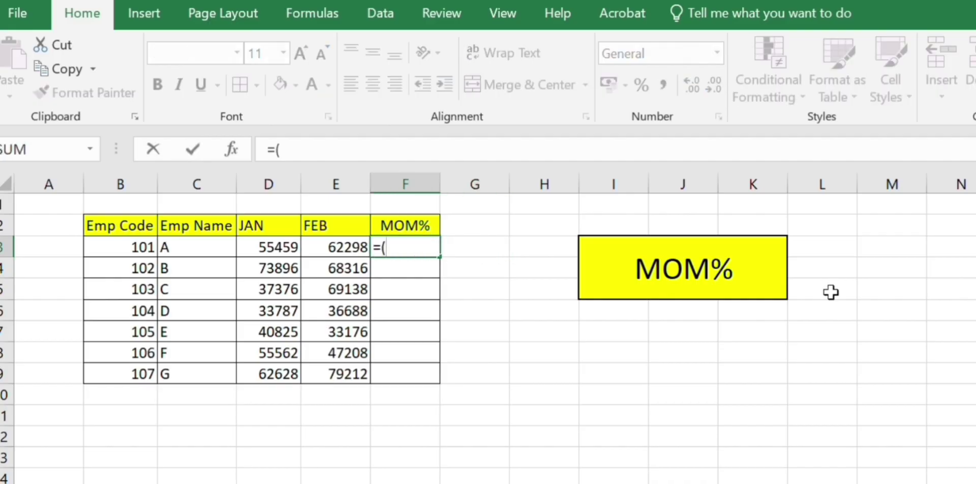
click(343, 252)
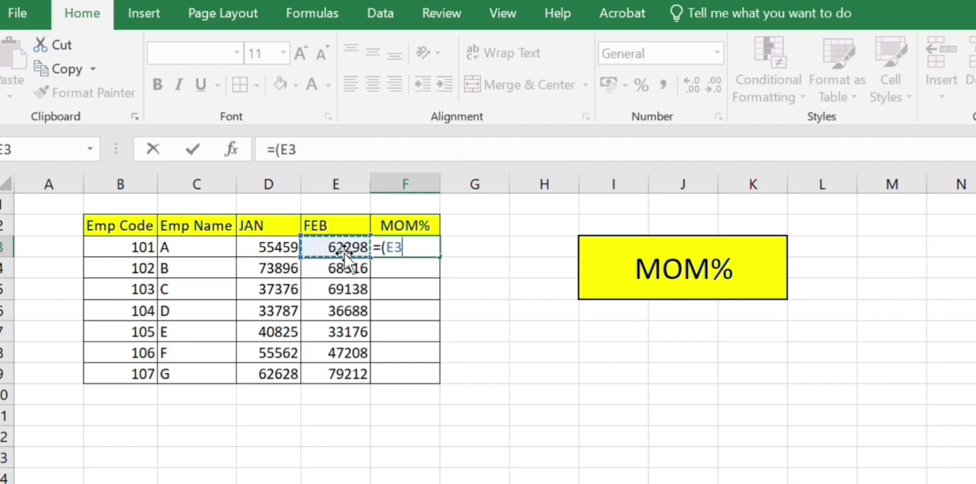
text(-)
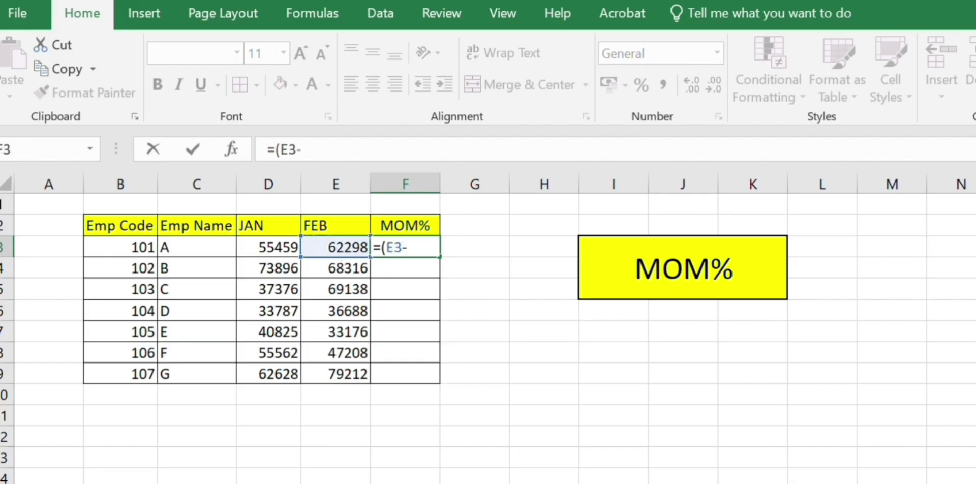
click(275, 251)
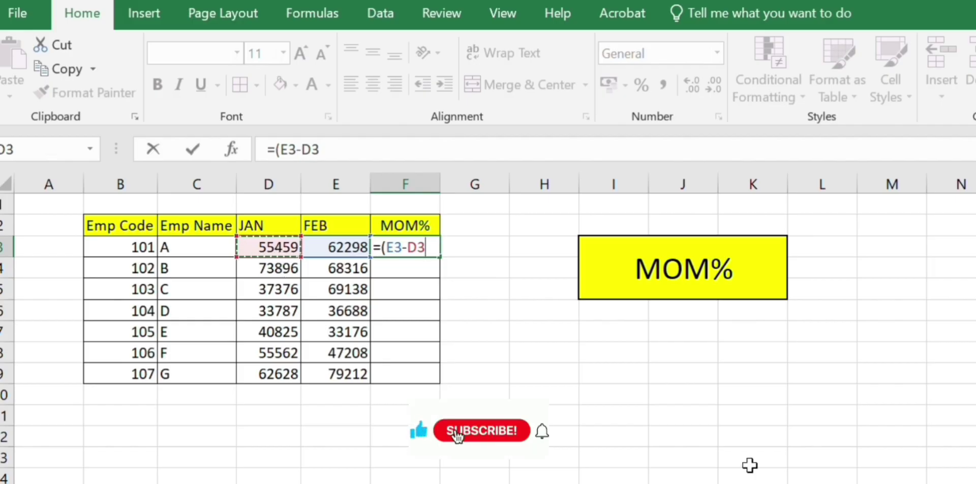
text())
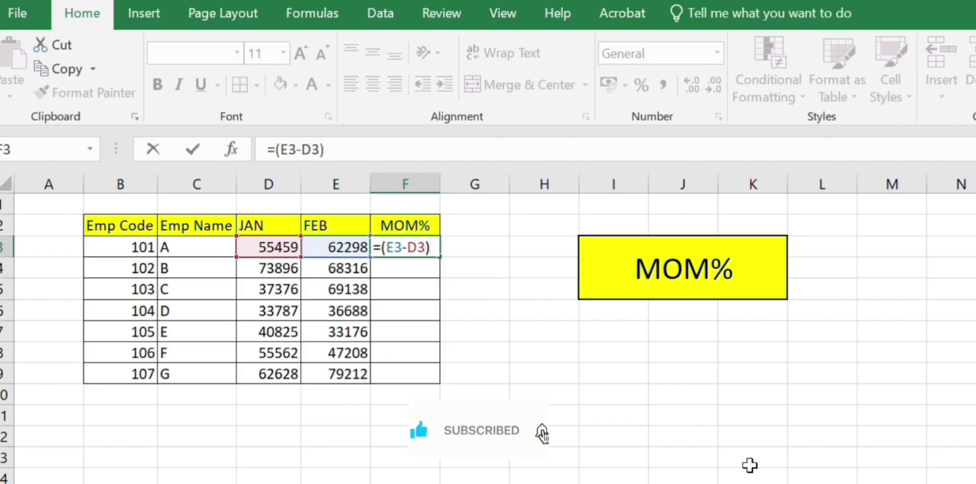
text(/)
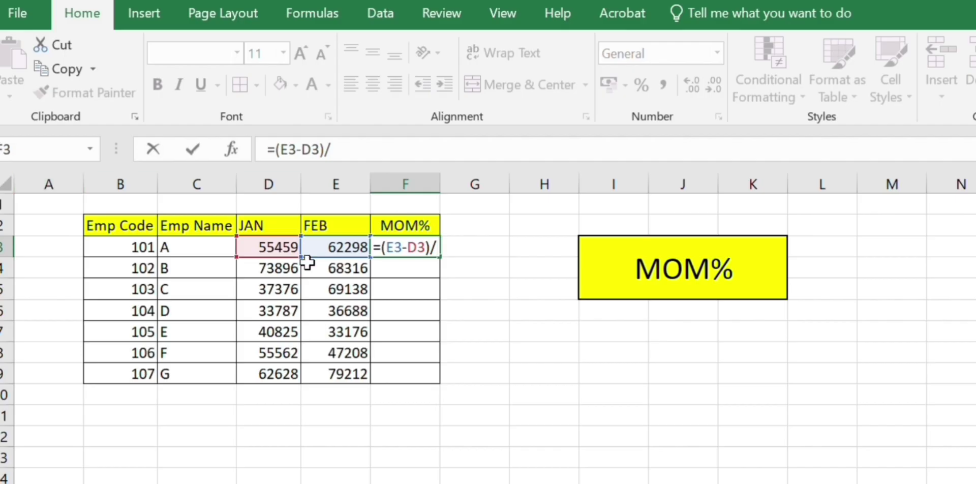
click(275, 251)
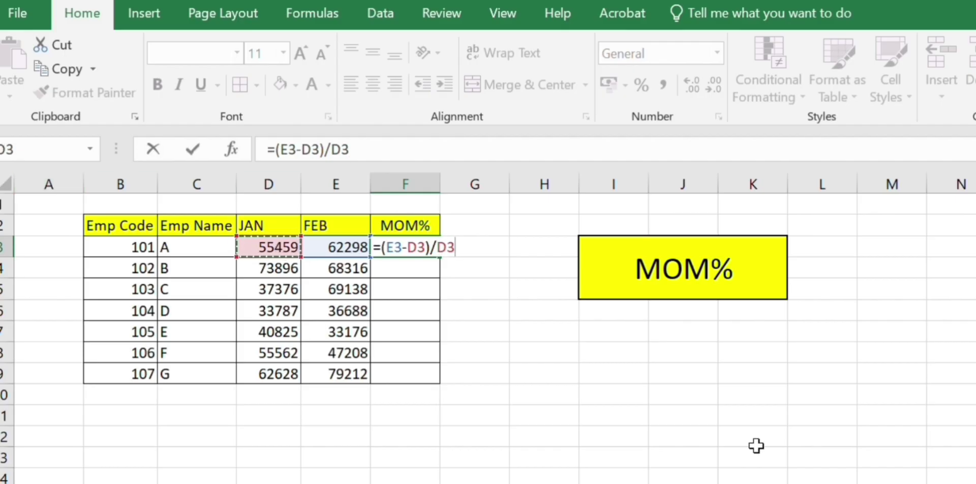
key(Return)
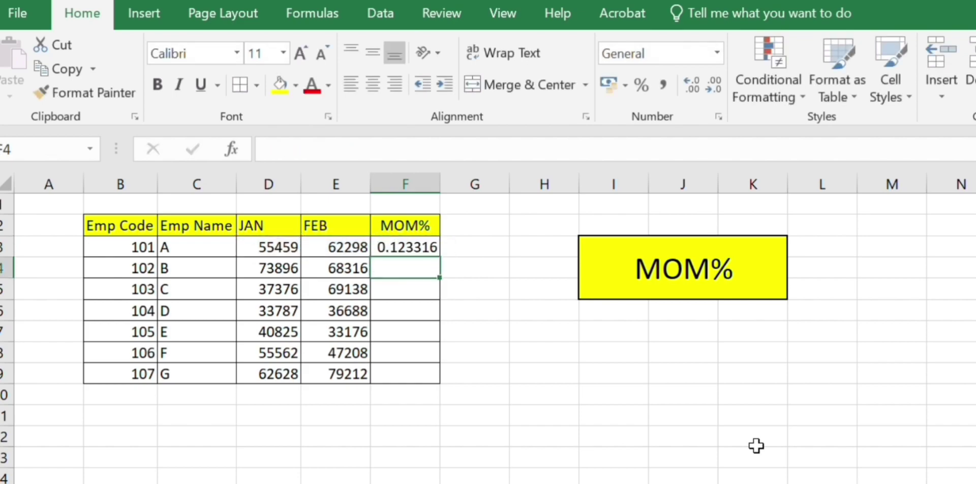
Format F3 as a percentage, fill its formula down through F9 in the MOM% column, and check the copied formulas.
key(Up)
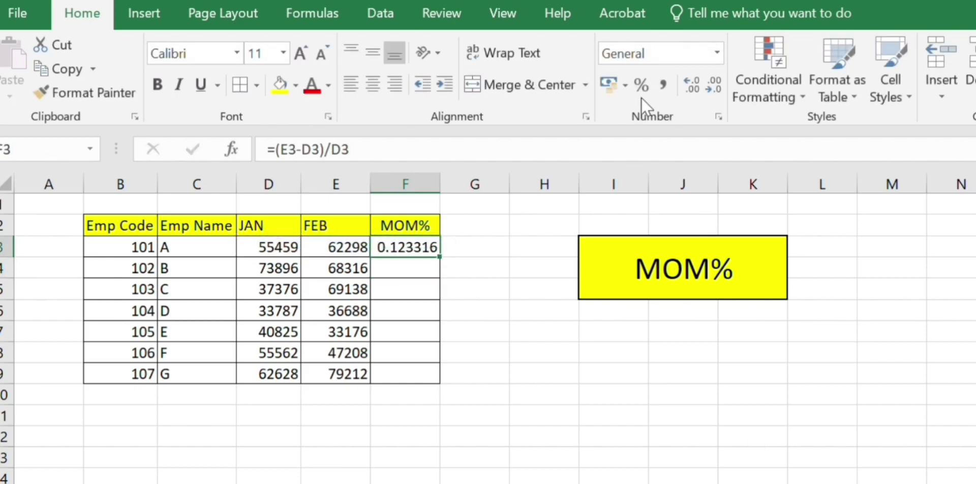
click(640, 85)
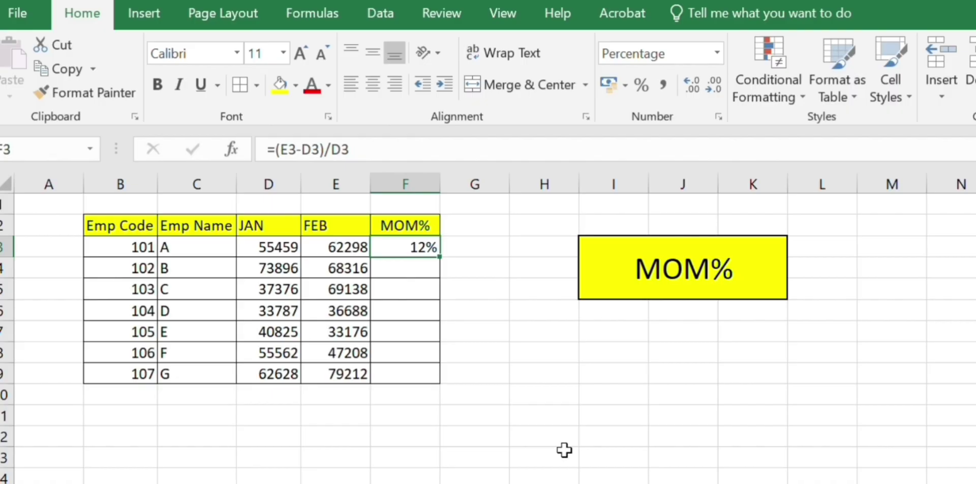
key(shift+Down)
key(shift+Down)
key(shift+Down)
key(shift+Down)
key(shift+Down)
key(shift+Down)
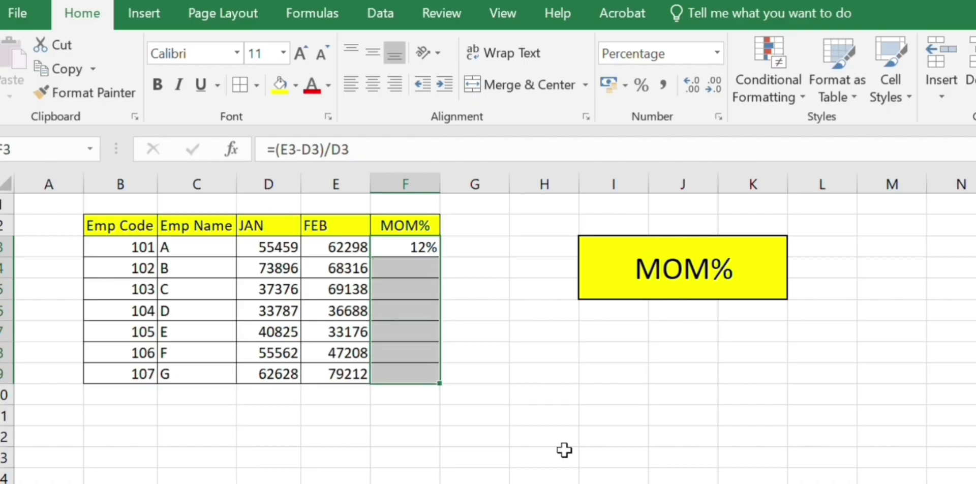
key(ctrl+d)
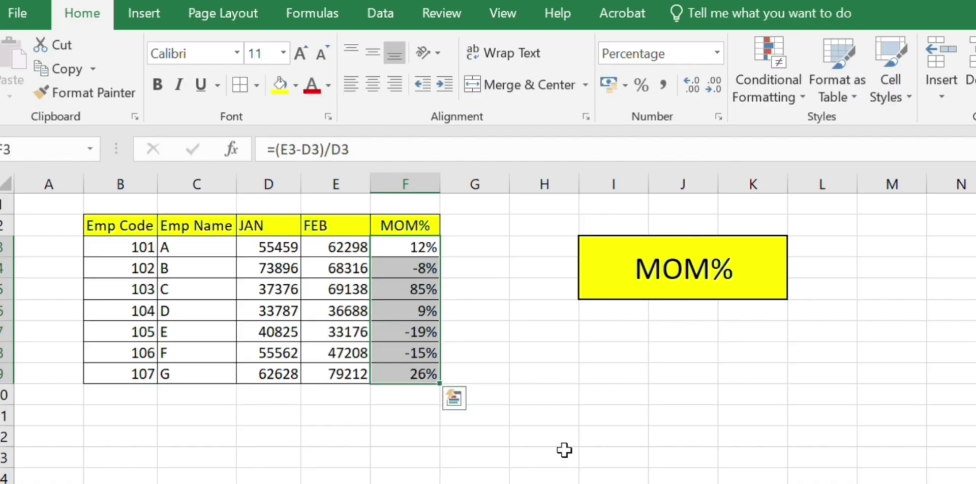
click(418, 270)
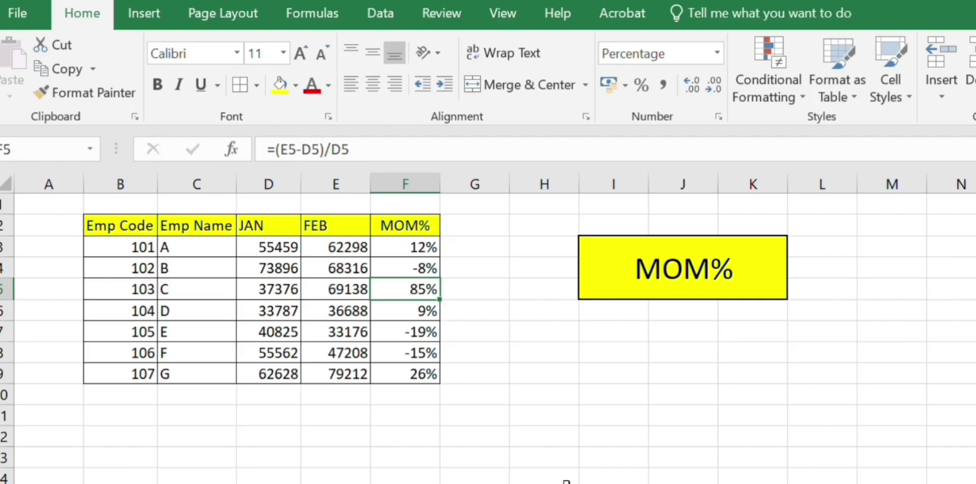
click(390, 247)
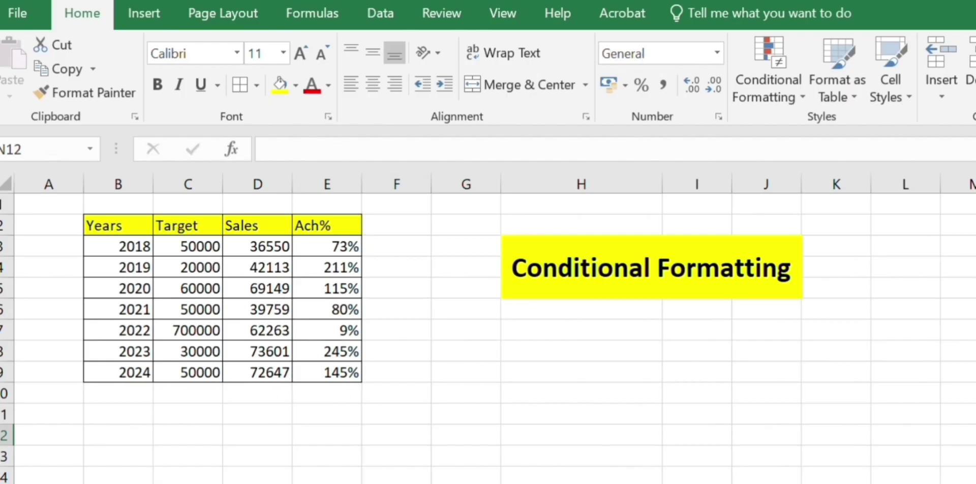
Examine the 2018 row's Ach% formula against its Target and Sales figures in the Conditional Formatting example.
click(372, 279)
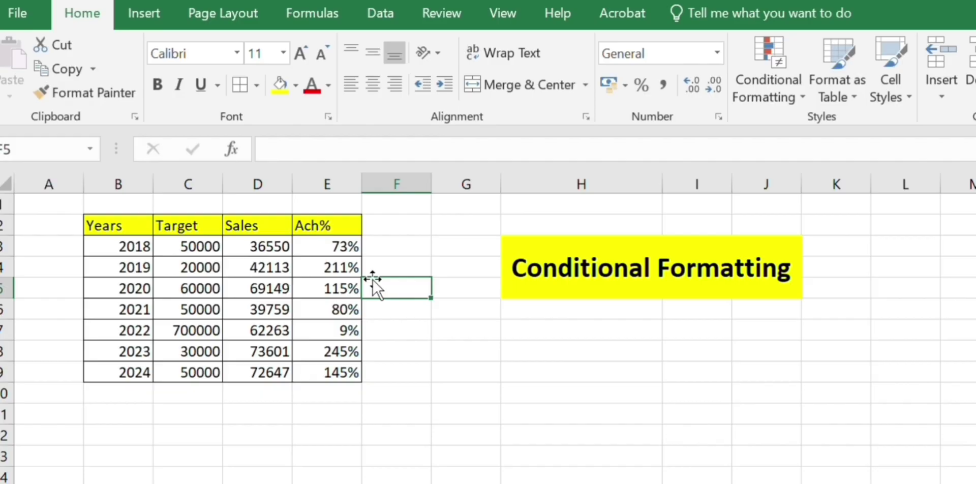
click(340, 246)
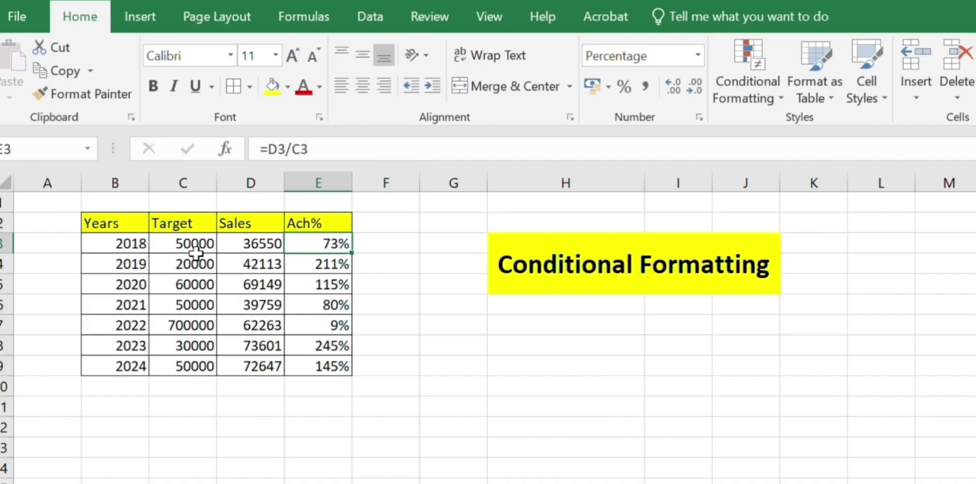
click(193, 249)
click(251, 248)
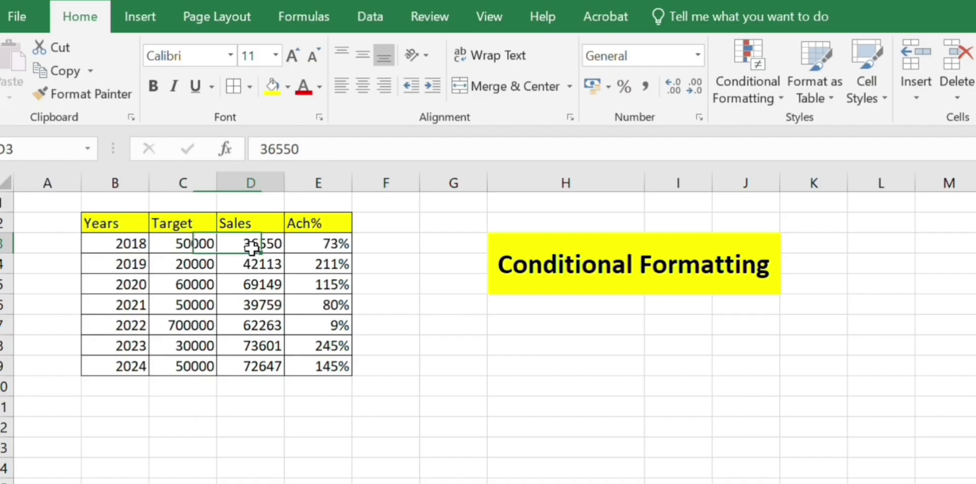
click(325, 249)
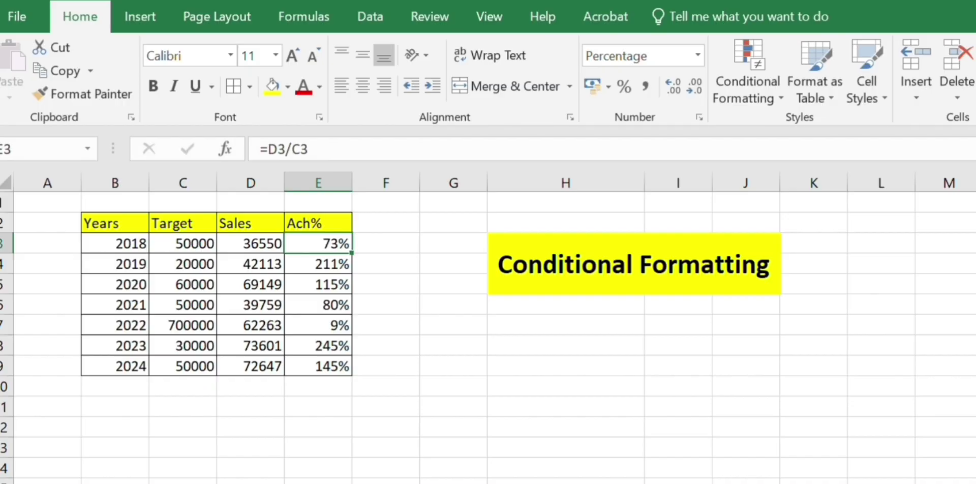
Start a new conditional formatting rule for E3:E9 that formats only the top 1 ranked value.
drag(318, 243, 318, 366)
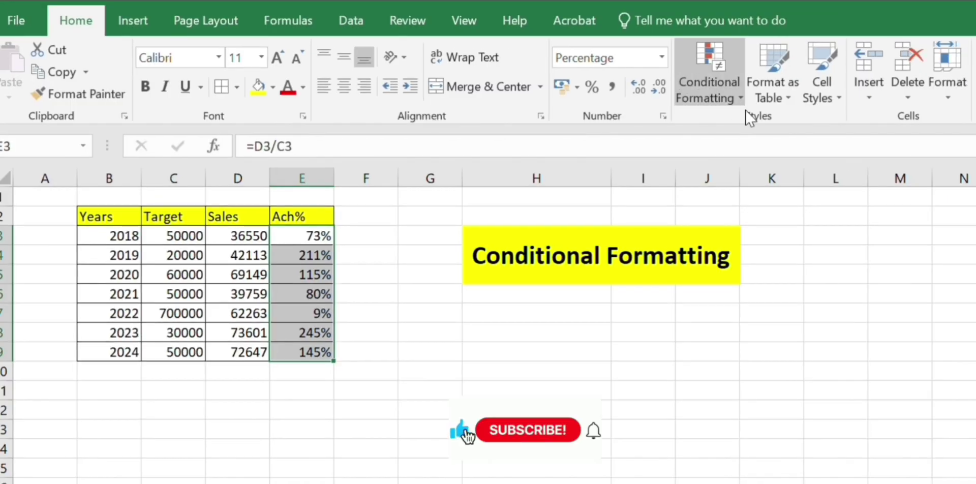
click(729, 96)
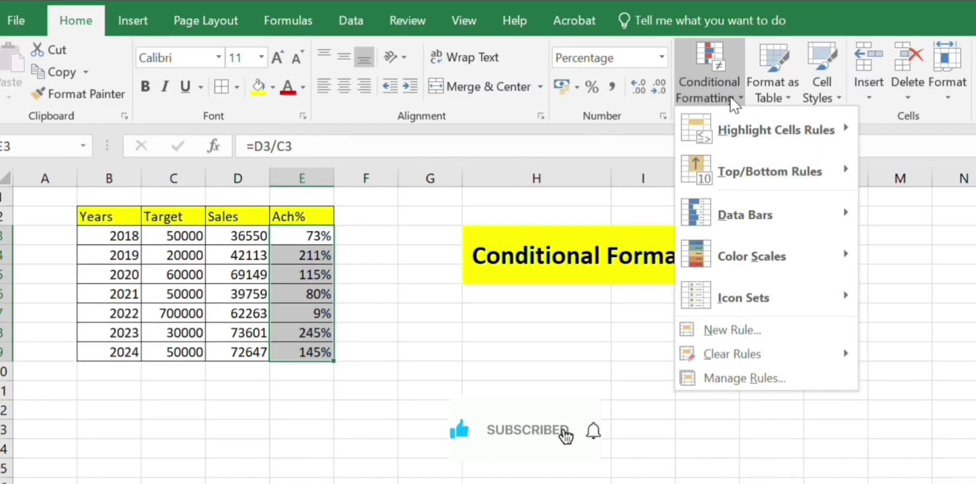
click(737, 330)
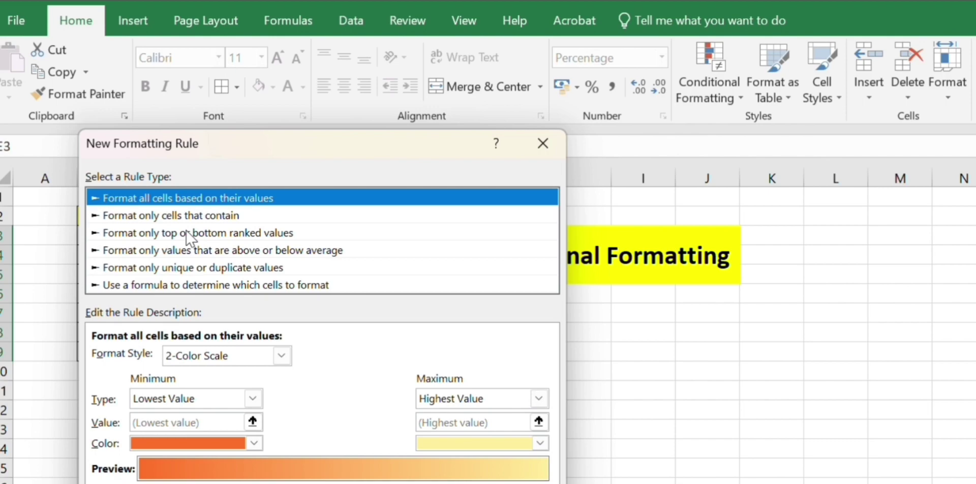
click(167, 234)
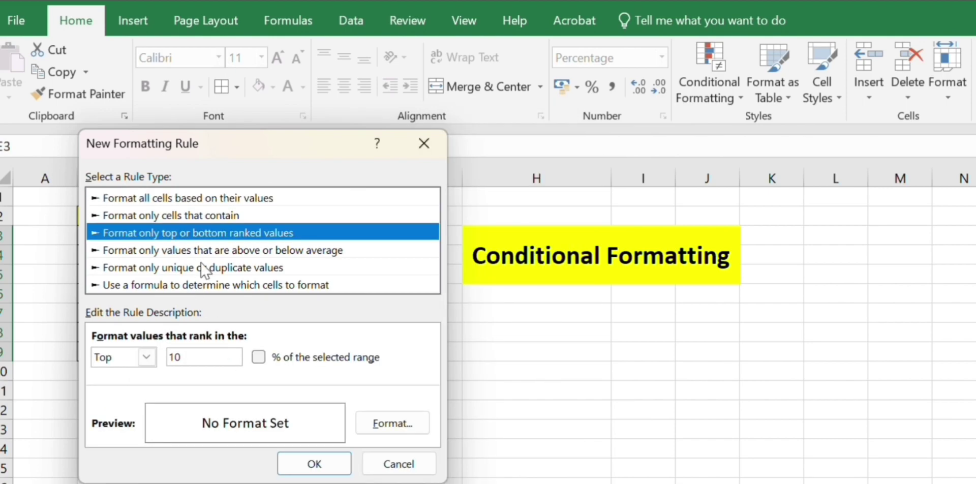
click(182, 358)
key(BackSpace)
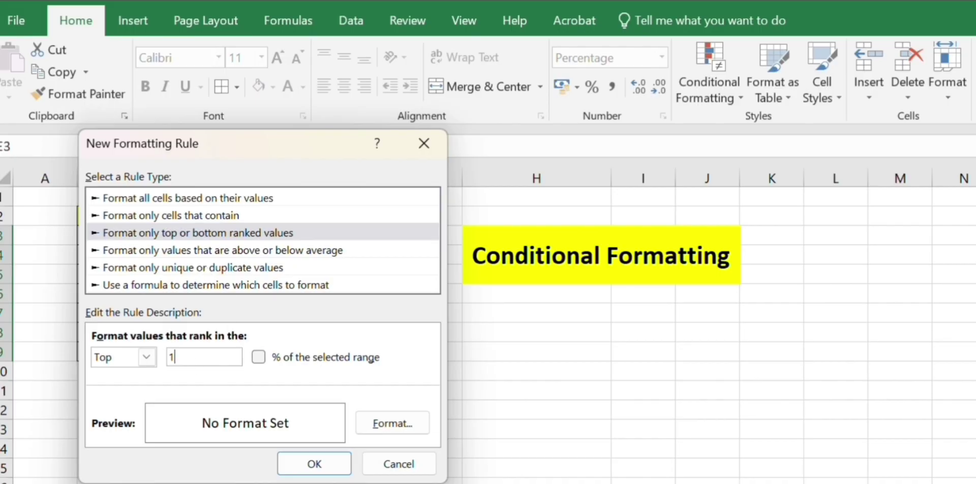
text(1)
key(BackSpace)
Set the font style of the top-value rule's format to Bold.
click(382, 426)
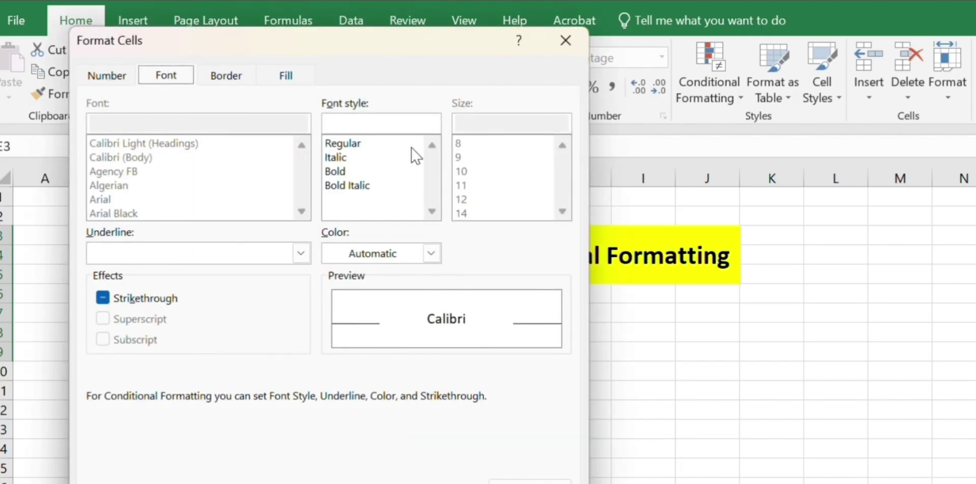
click(343, 144)
click(342, 159)
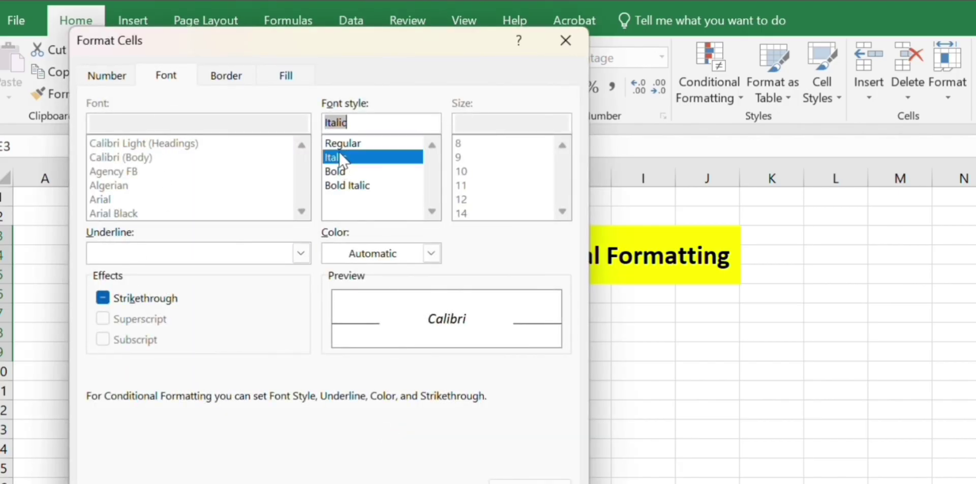
click(343, 172)
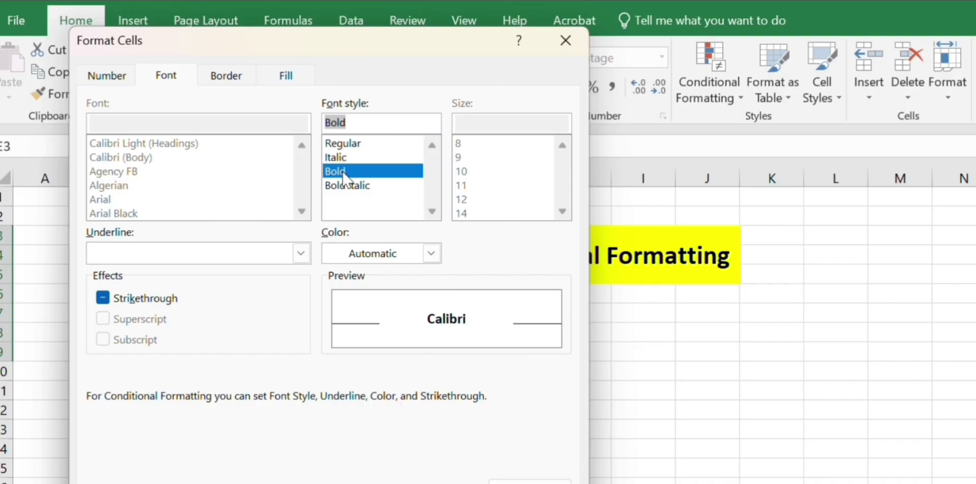
click(173, 79)
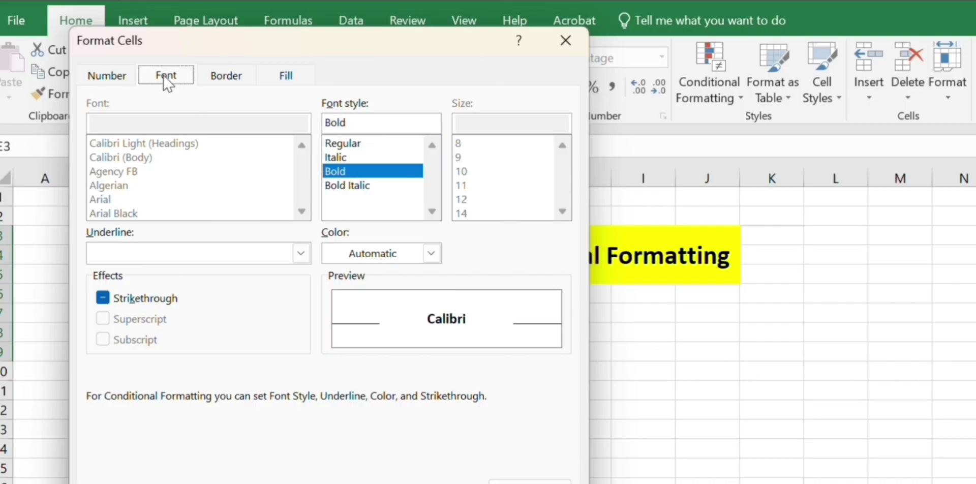
Give the top-value rule a solid green background fill and apply the rule to the Ach% values.
click(226, 76)
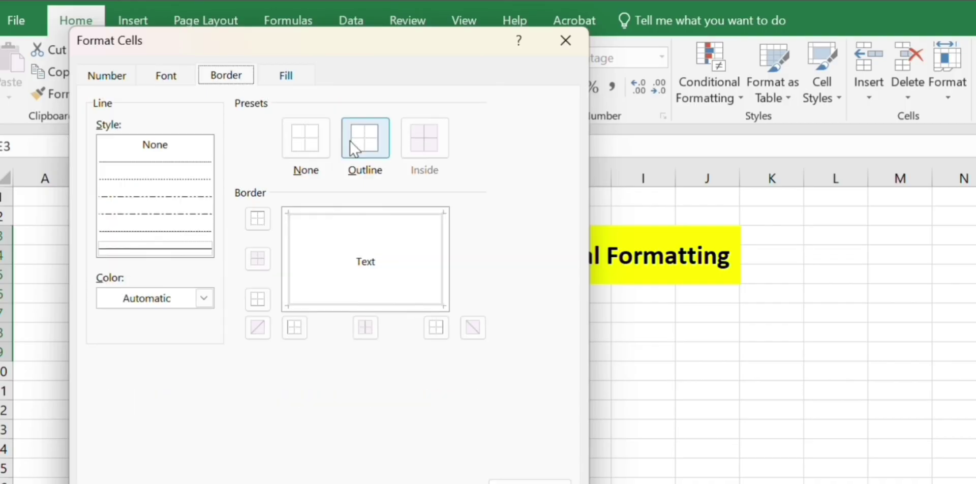
click(287, 76)
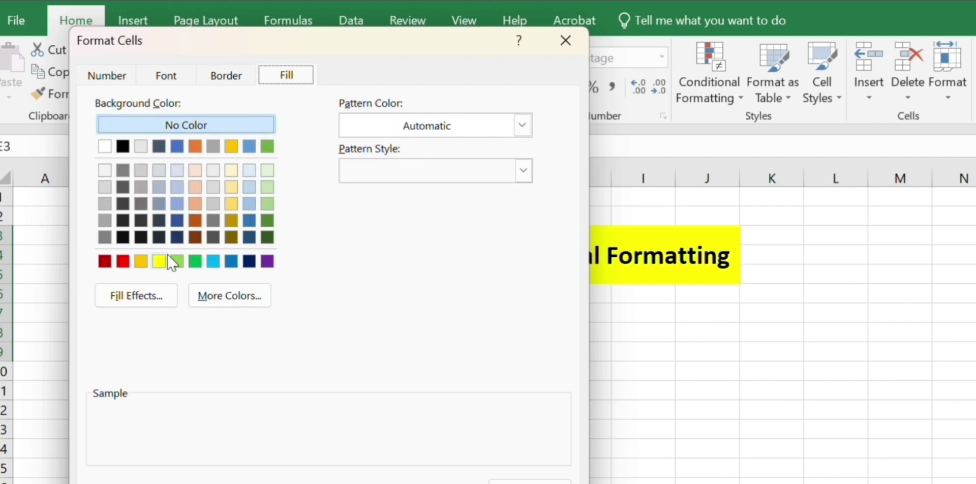
click(265, 147)
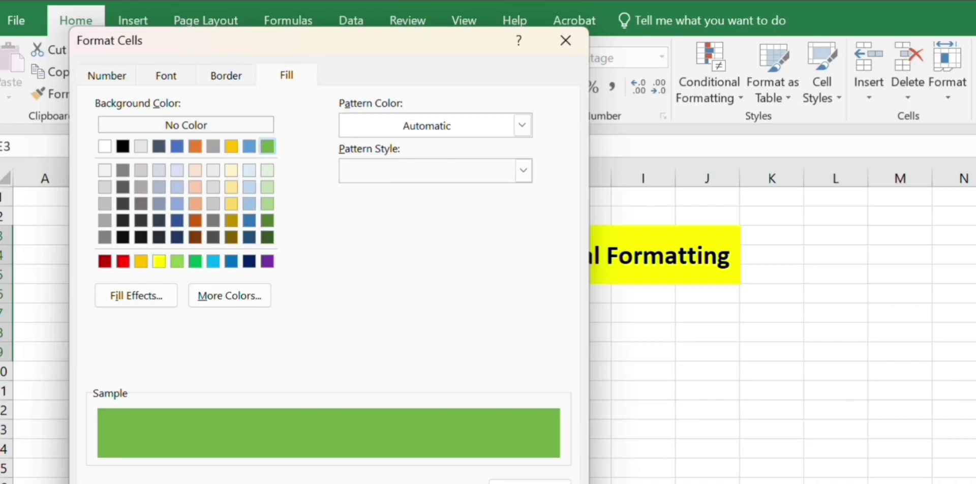
click(440, 483)
click(330, 462)
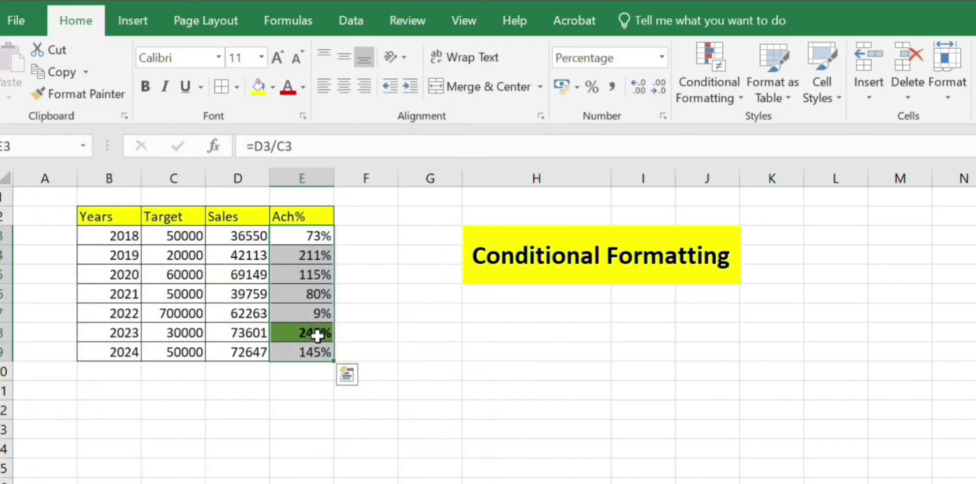
Examine the conditionally formatted Ach% column from the 2023 row up to its header.
click(319, 333)
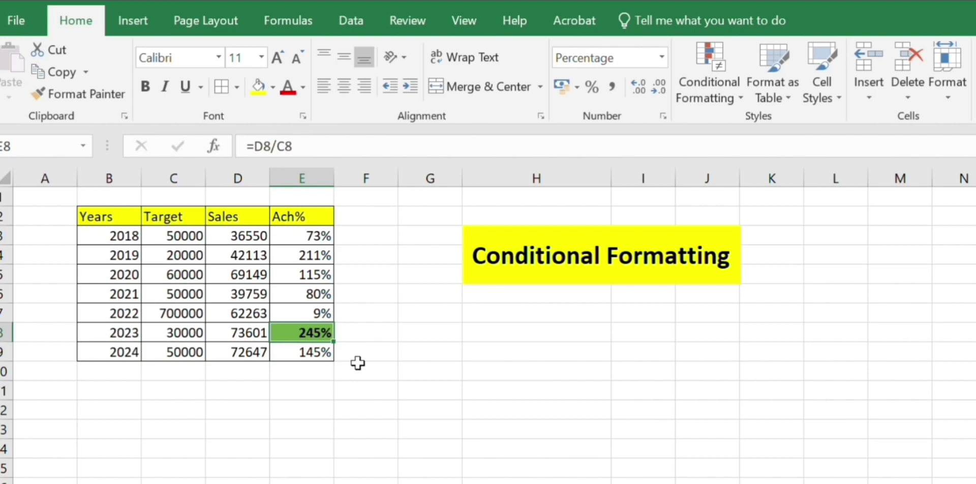
key(Up)
key(Up)
key(Up)
key(Up)
key(Up)
key(Up)
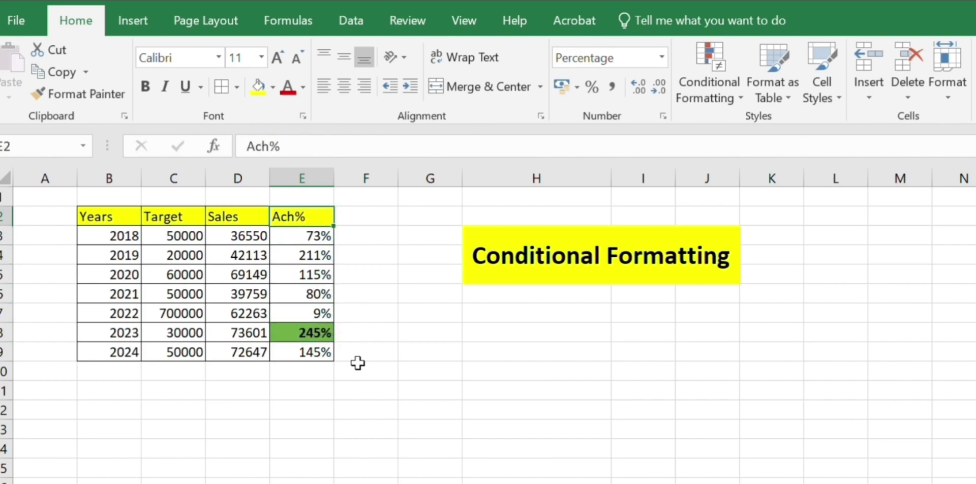
Start a new conditional formatting rule for E3:E9 that formats only the bottom 2 ranked values.
key(Down)
key(ctrl+shift+Down)
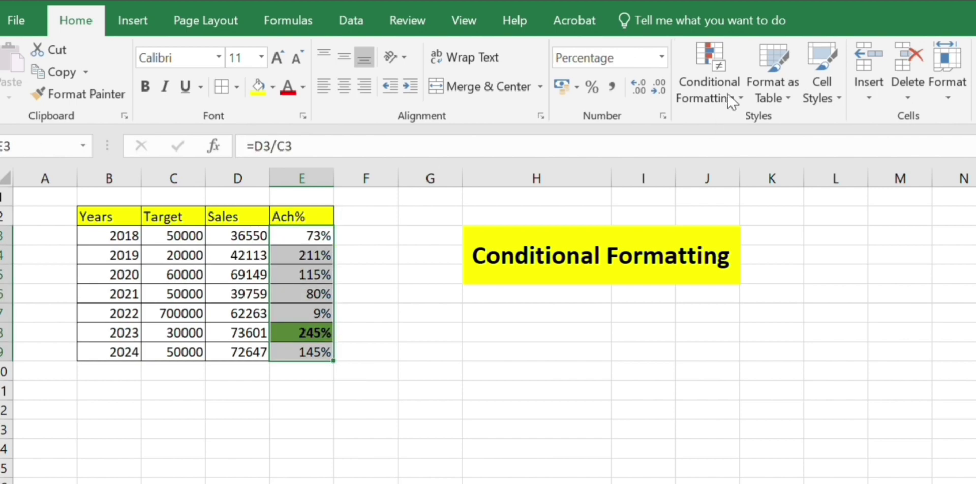
click(730, 100)
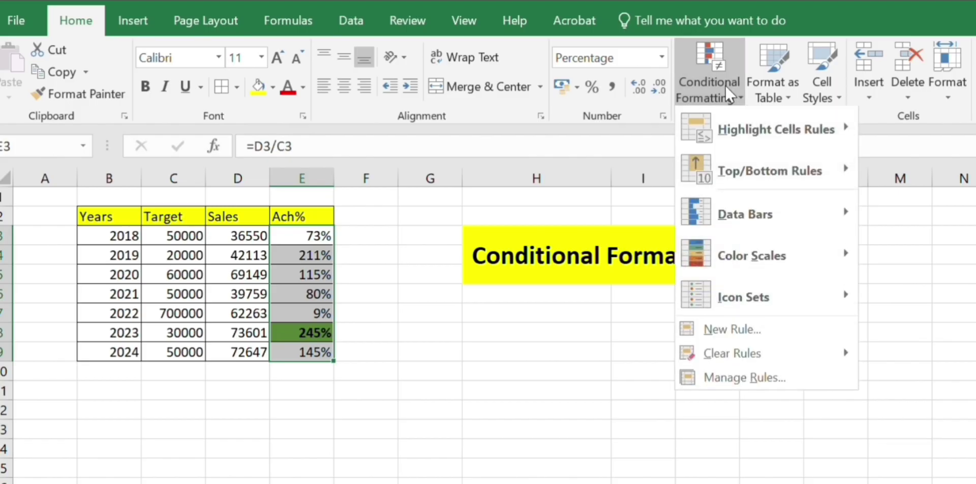
click(761, 335)
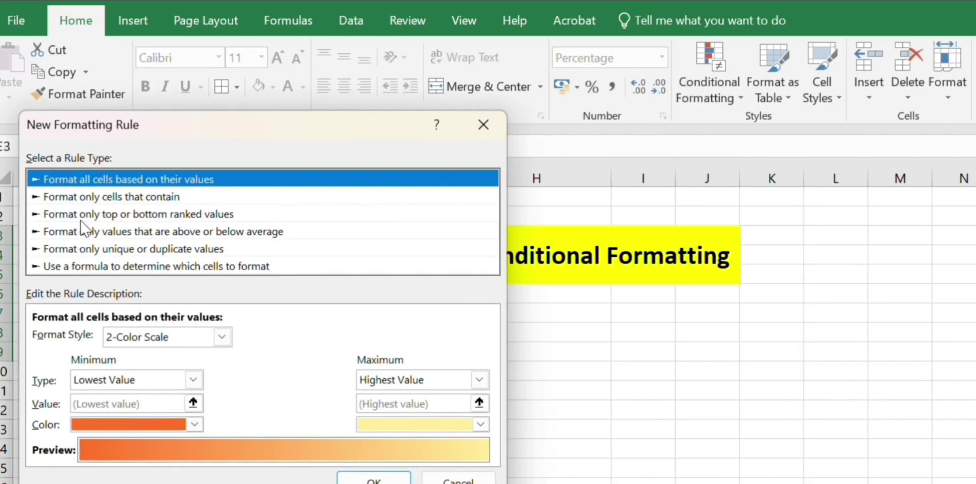
click(96, 213)
click(88, 339)
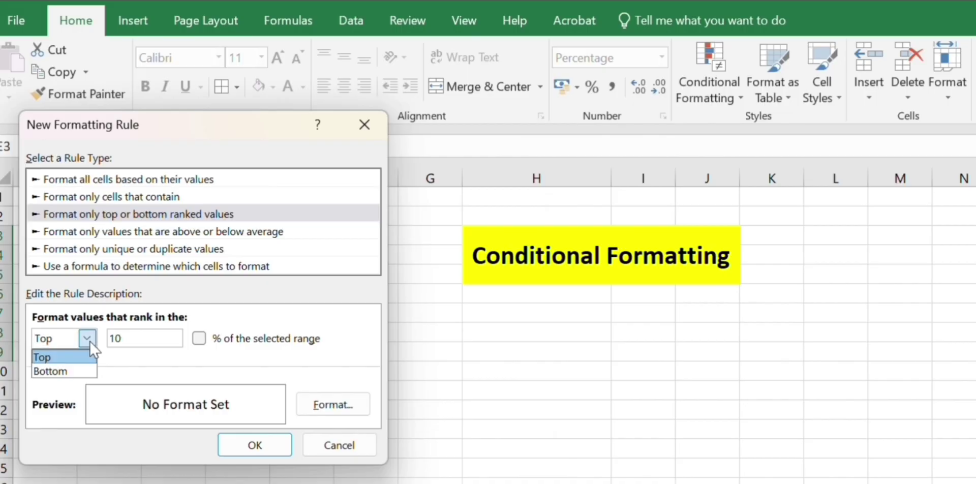
click(61, 370)
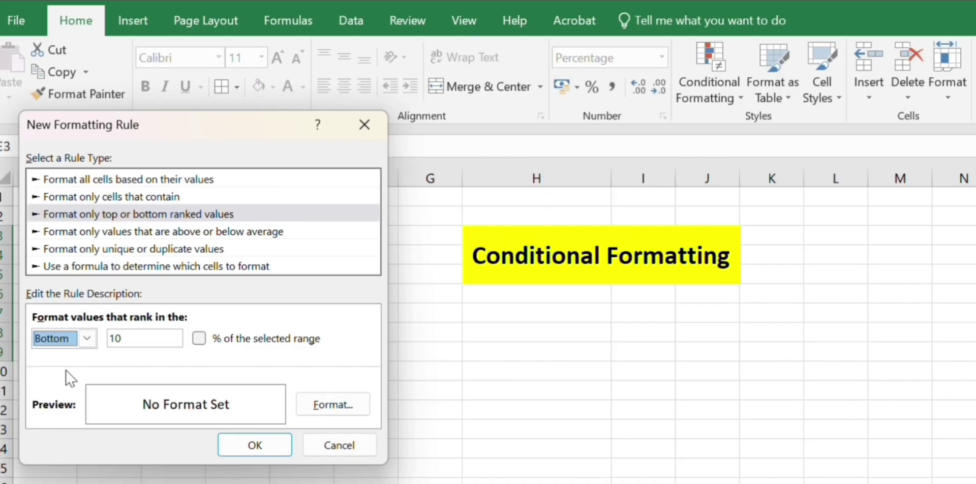
click(131, 339)
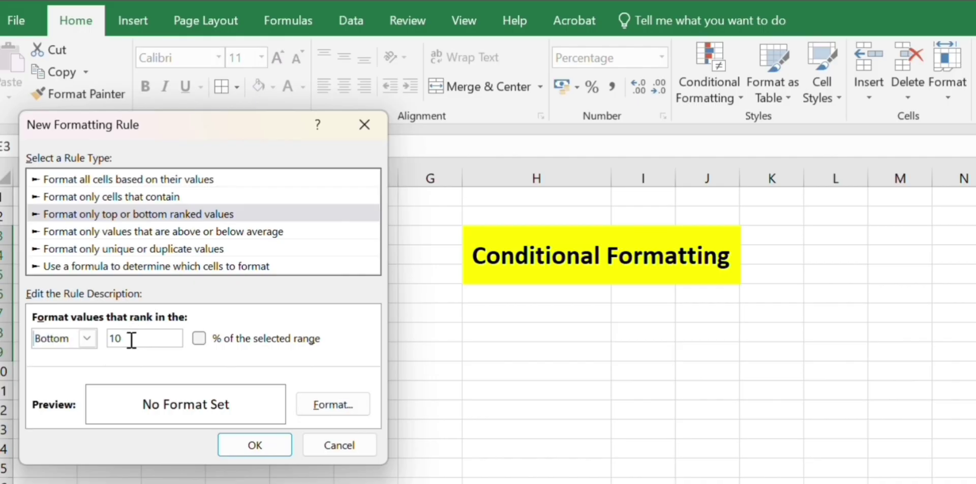
key(BackSpace)
key(BackSpace)
text(2)
Give the bottom-value rule a solid red background fill and Bold font style, and apply it to the Ach% values.
click(333, 404)
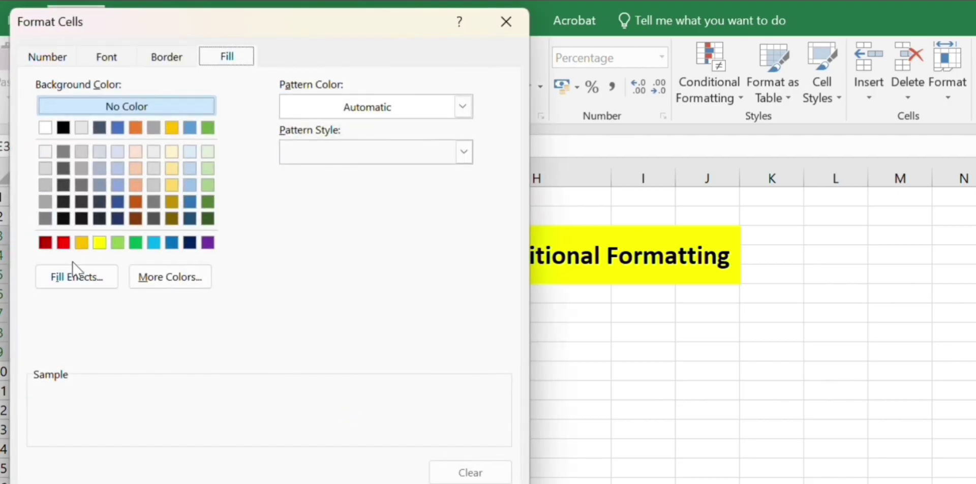
click(63, 242)
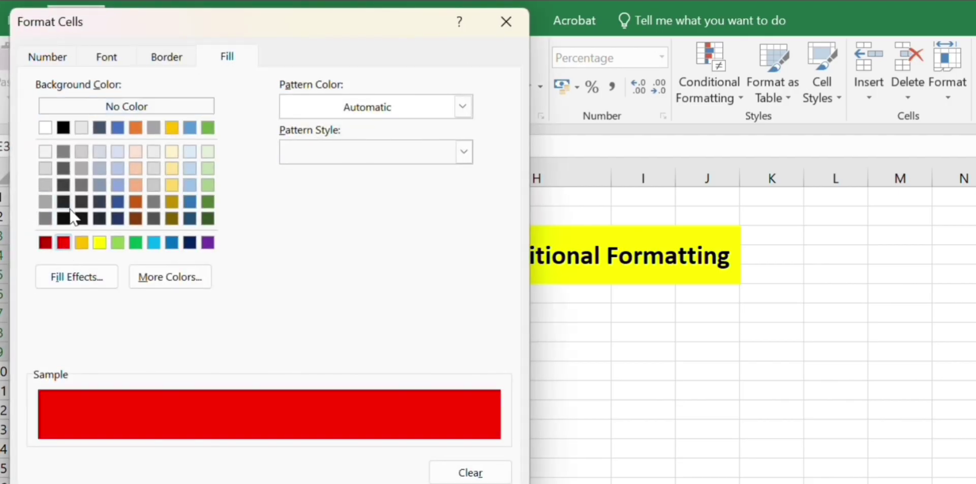
click(106, 57)
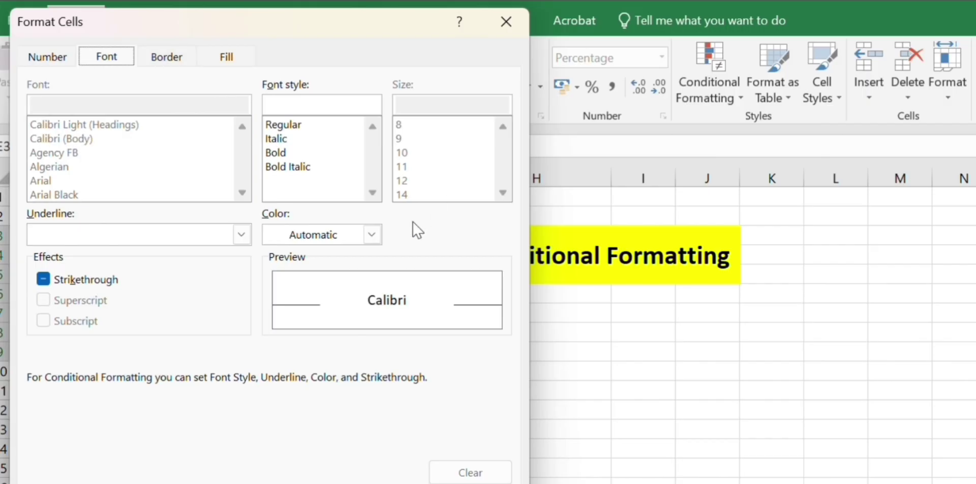
click(282, 152)
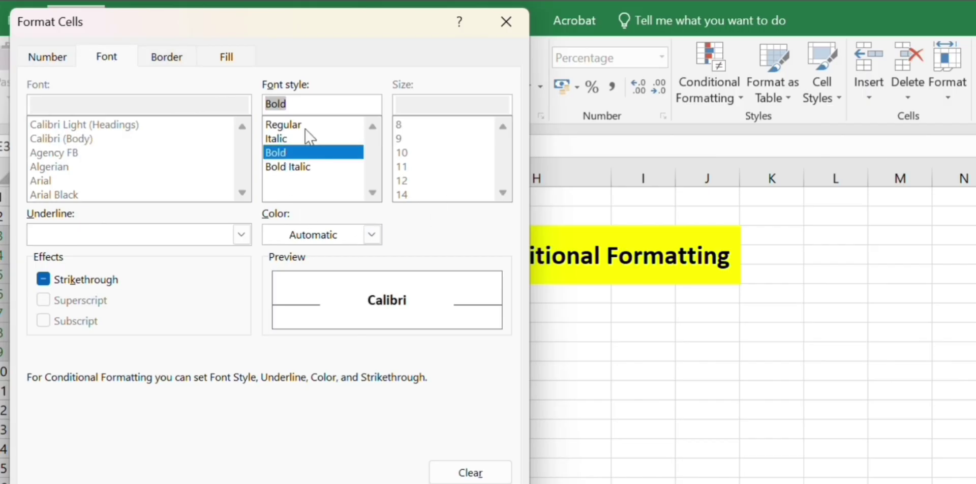
click(383, 483)
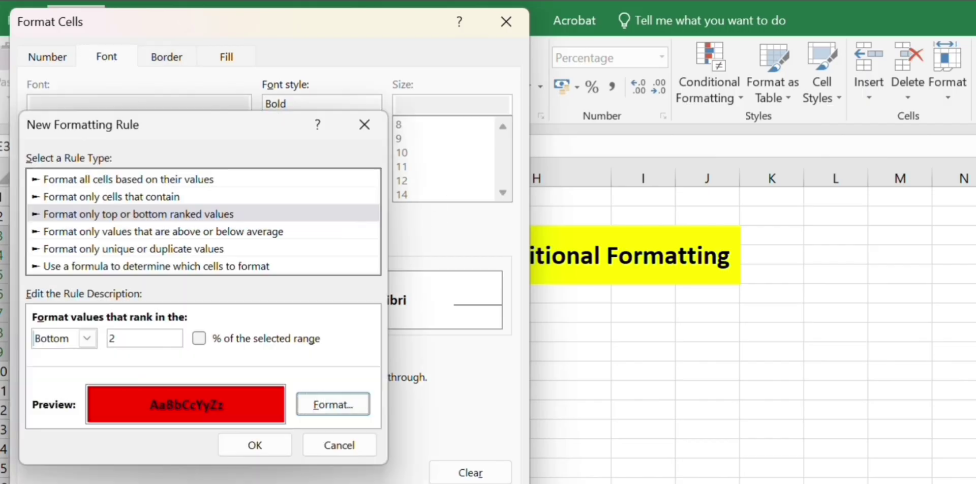
click(254, 445)
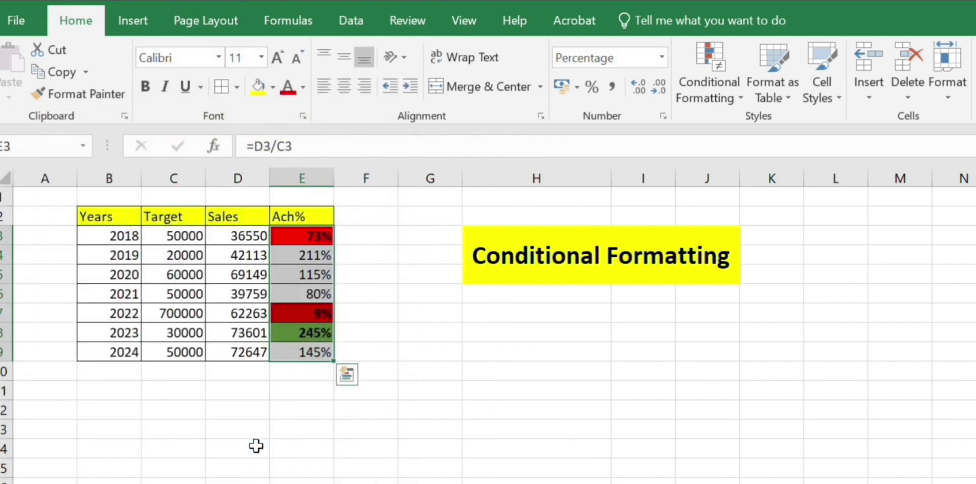
Examine the highlighted bottom and top values in the Ach% column between the 2018 and 2022 rows.
click(328, 268)
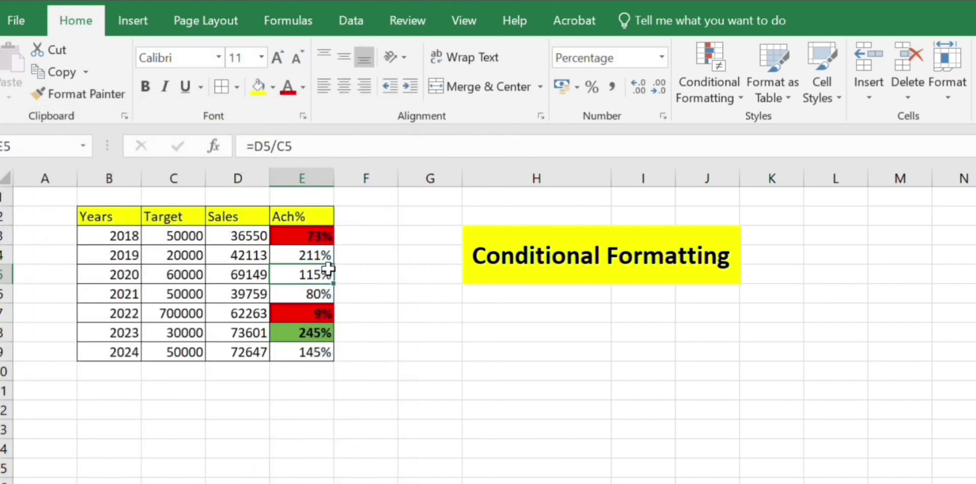
key(Down)
key(Down)
key(Up)
key(Up)
key(Up)
key(Up)
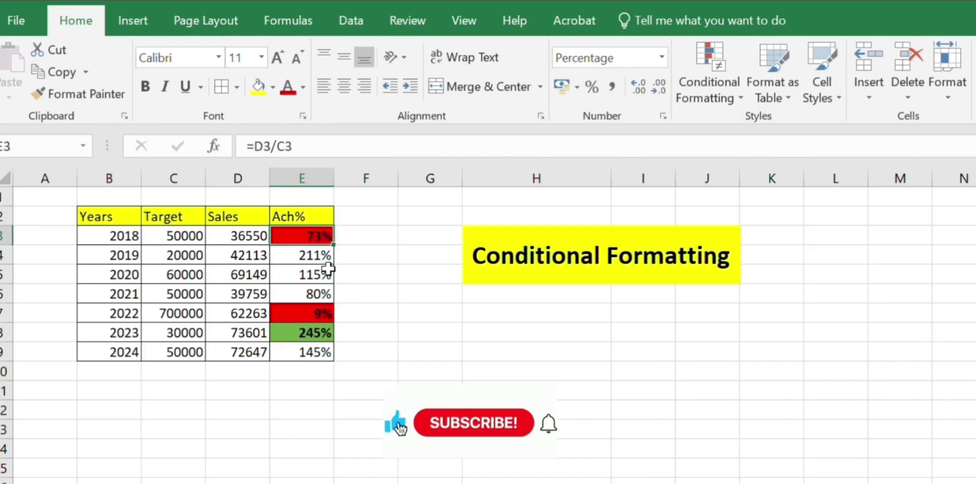
Set the 2020 Sales value in D5 to 5000 to test the bottom-value rule.
key(Left)
key(Down)
key(Down)
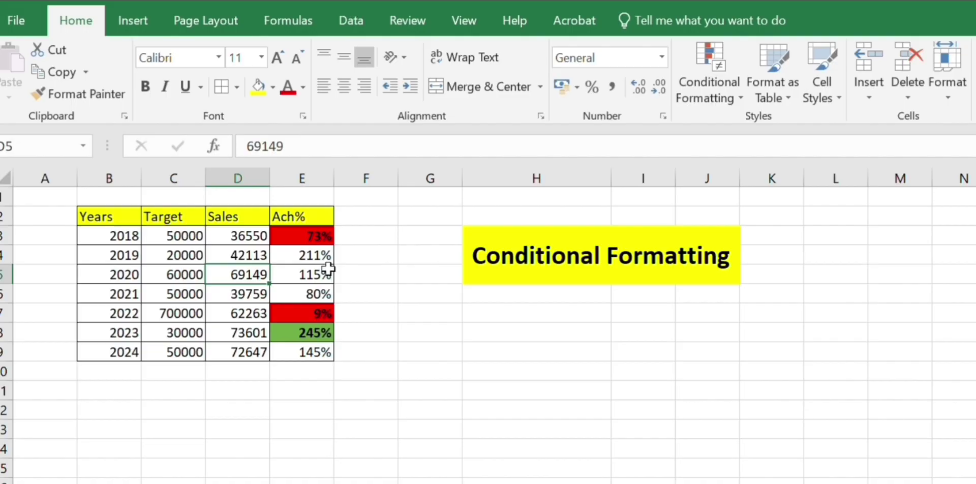
text(5000)
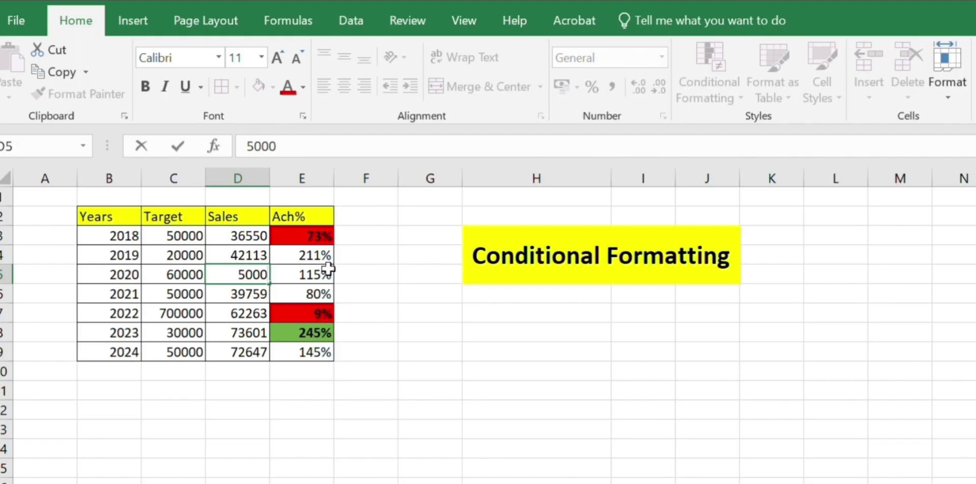
key(Return)
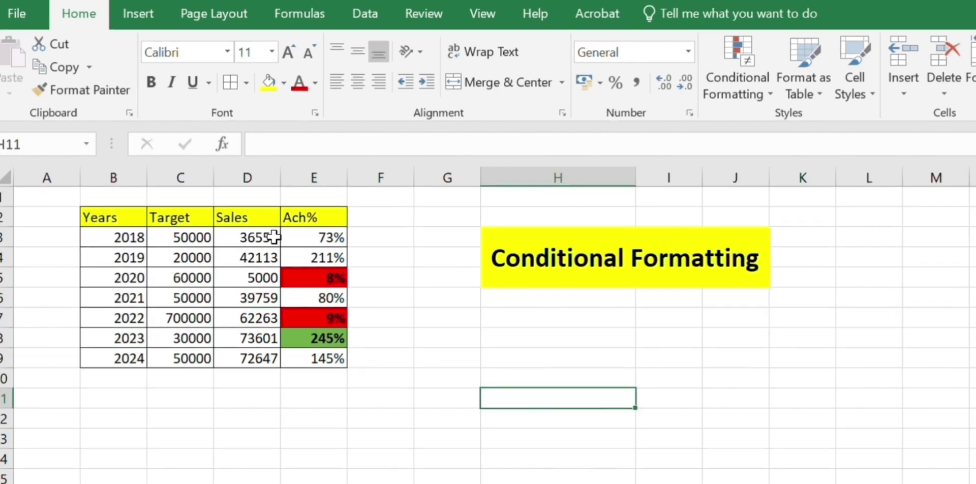
Set the 2018 Sales value in D3 to 10000000 to test the top-value rule.
click(263, 235)
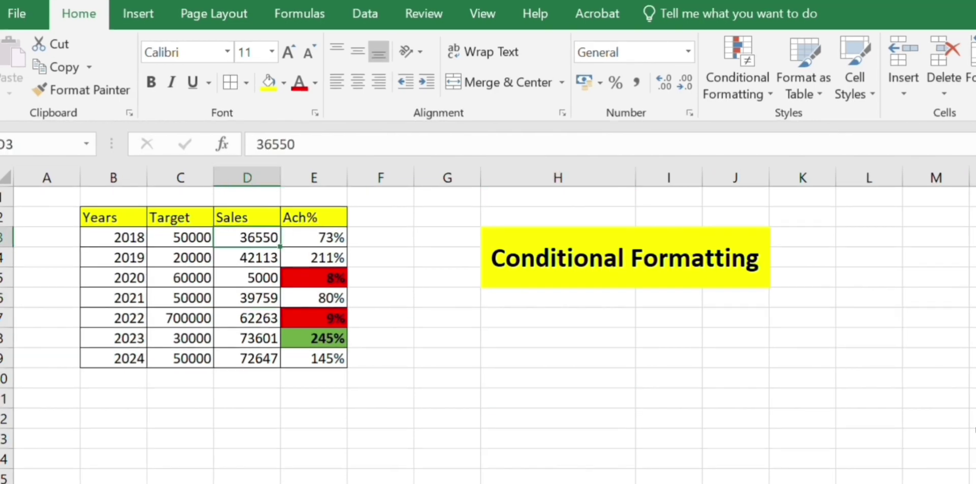
text(10000)
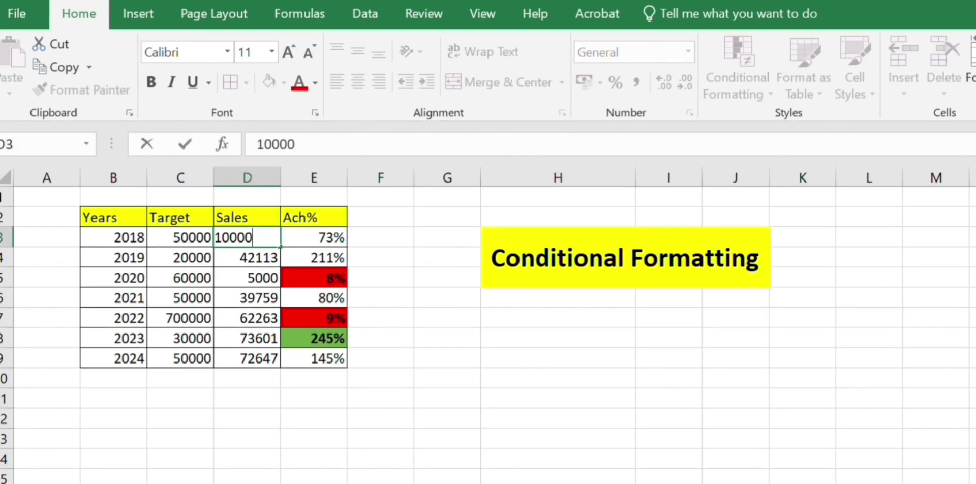
text(000)
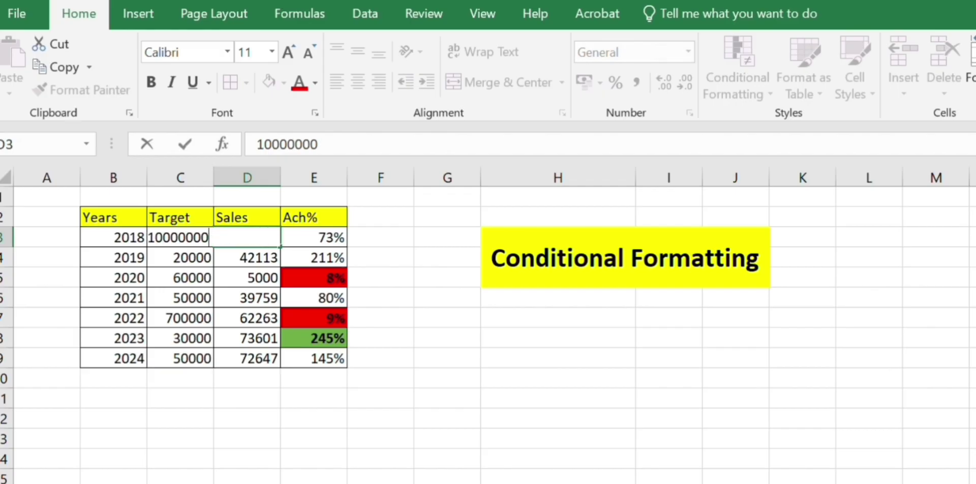
key(Return)
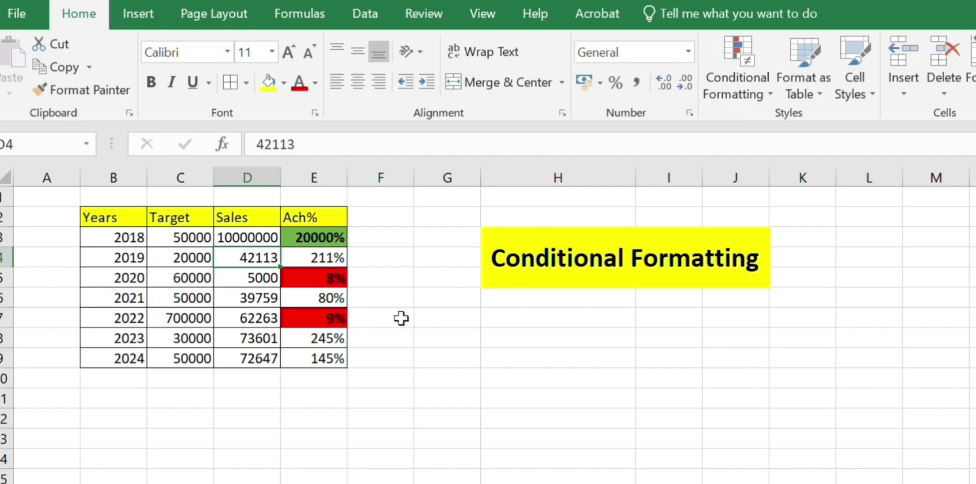
click(425, 344)
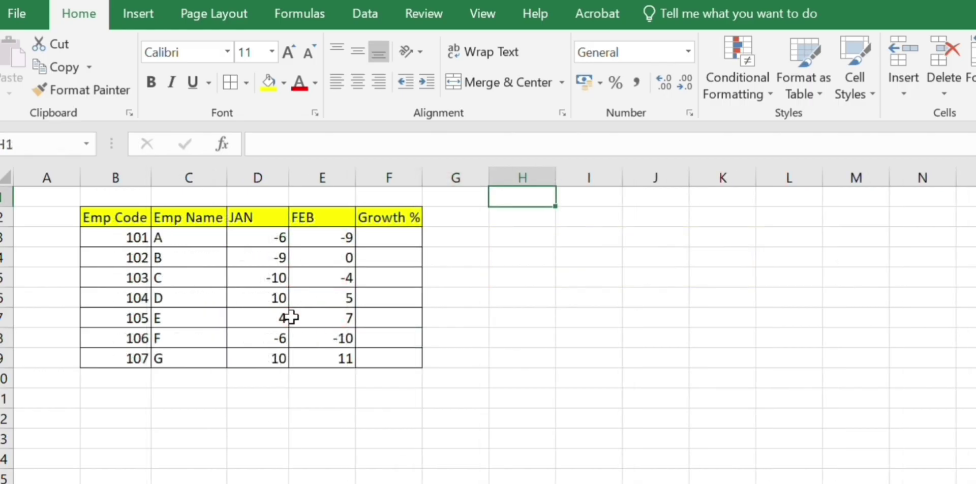
Examine the JAN and FEB values in the employee growth table.
click(516, 403)
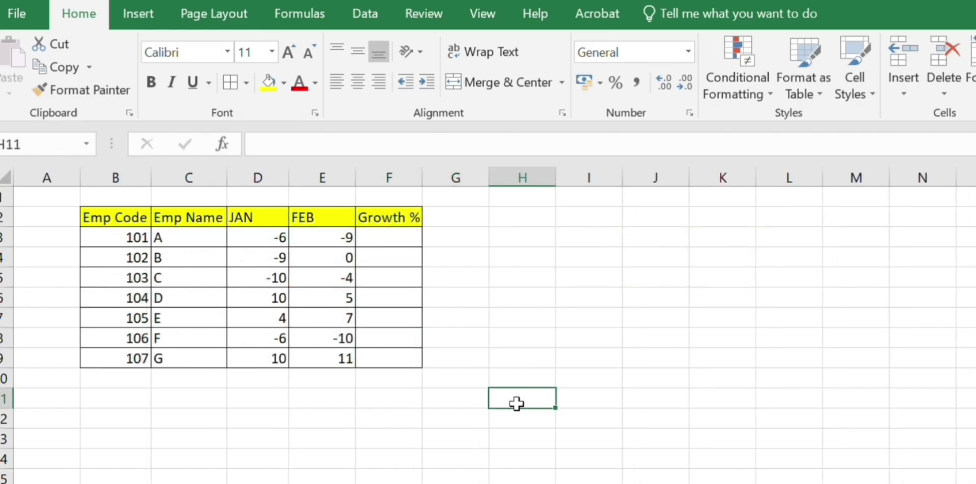
click(261, 258)
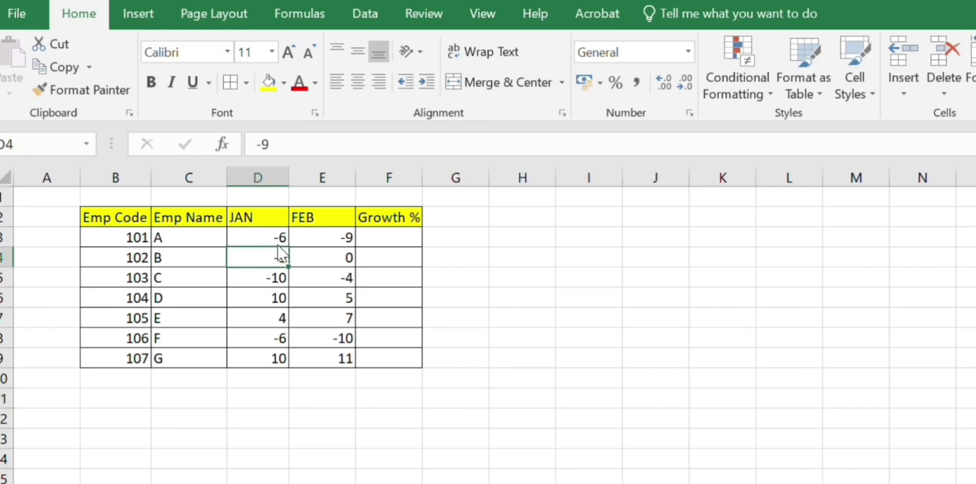
click(331, 245)
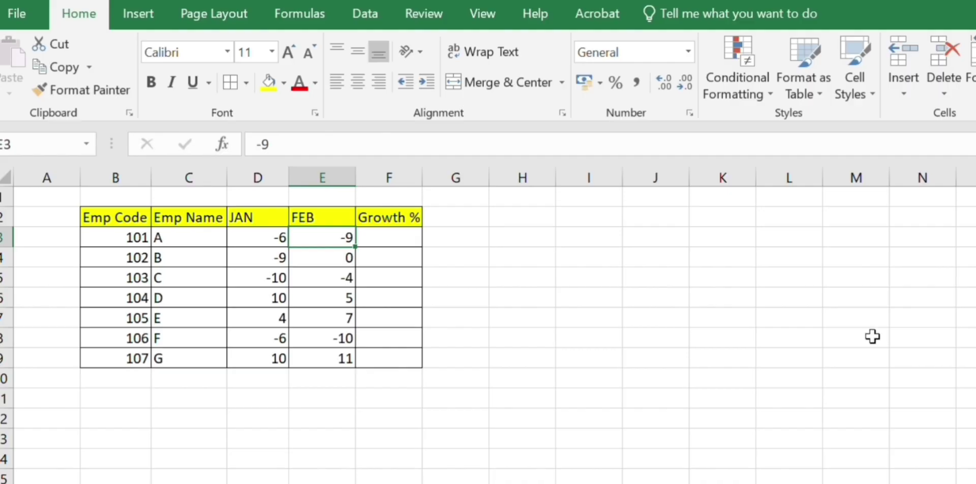
Enter the sample values 9 in I10 and -9 in J10, in the blank area beside the growth table.
click(564, 374)
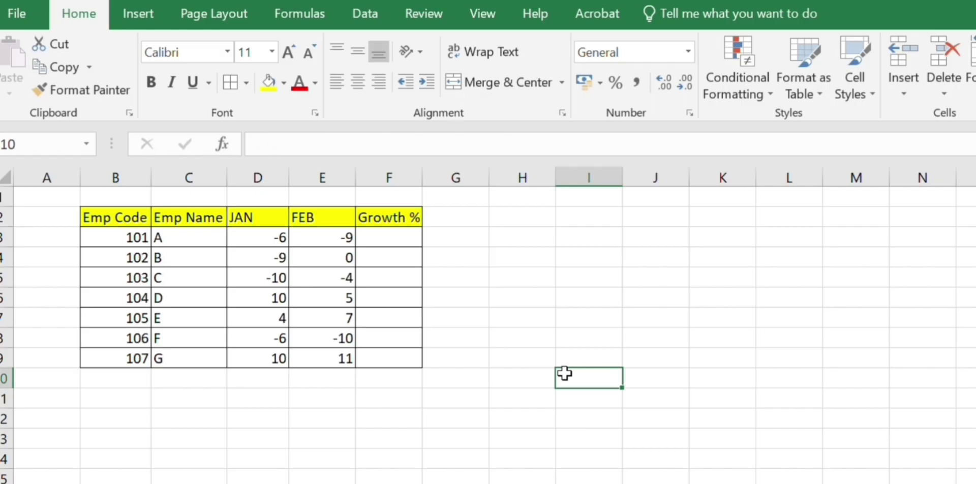
double_click(565, 374)
text(9)
key(Return)
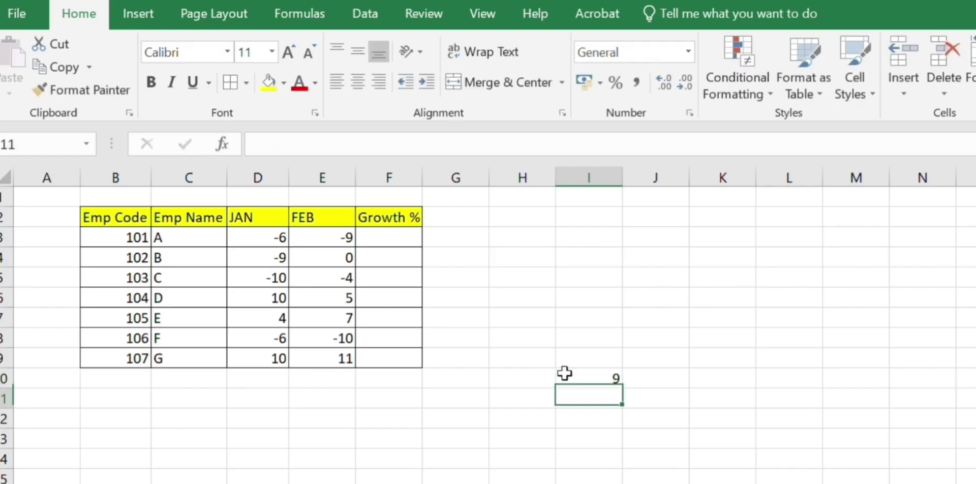
key(Up)
key(Right)
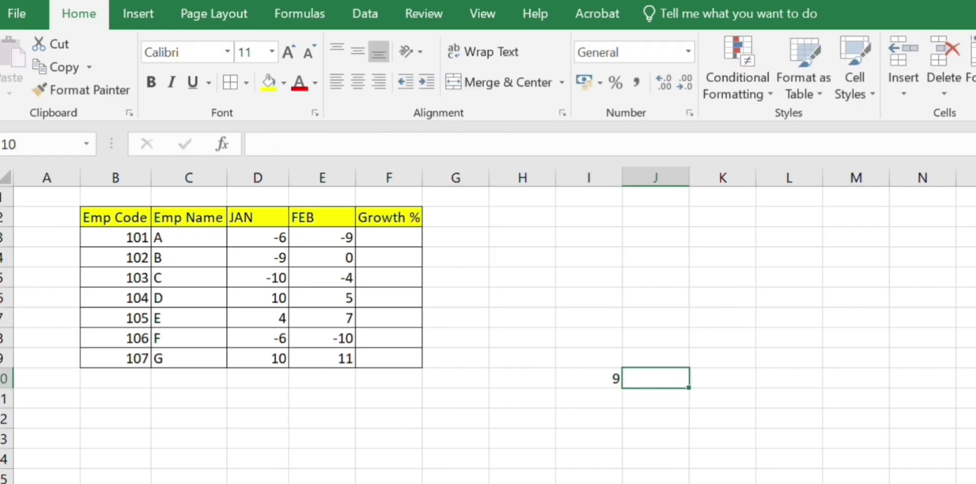
text(-9)
key(ctrl+Return)
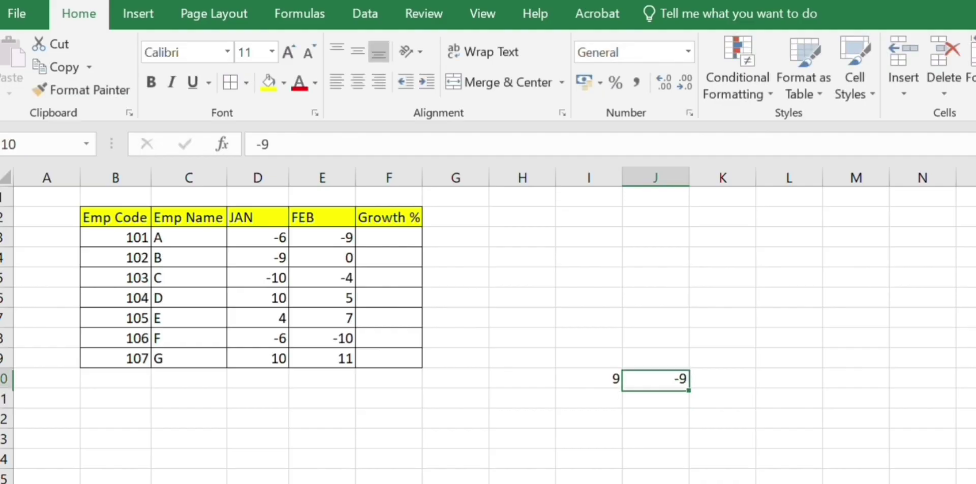
Calculate the difference of the two sample values in K10 with the formula =I10-J10.
key(Right)
text(=)
key(Left)
key(Left)
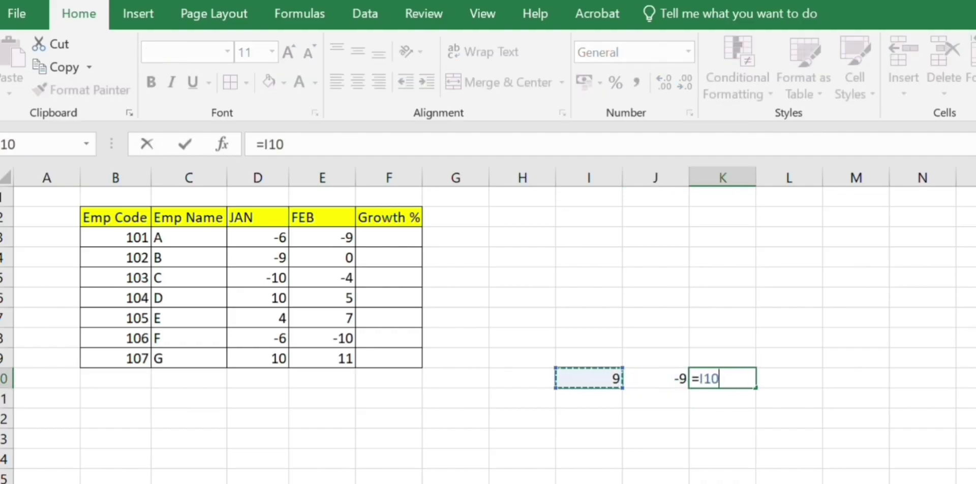
text(-)
key(Left)
key(Return)
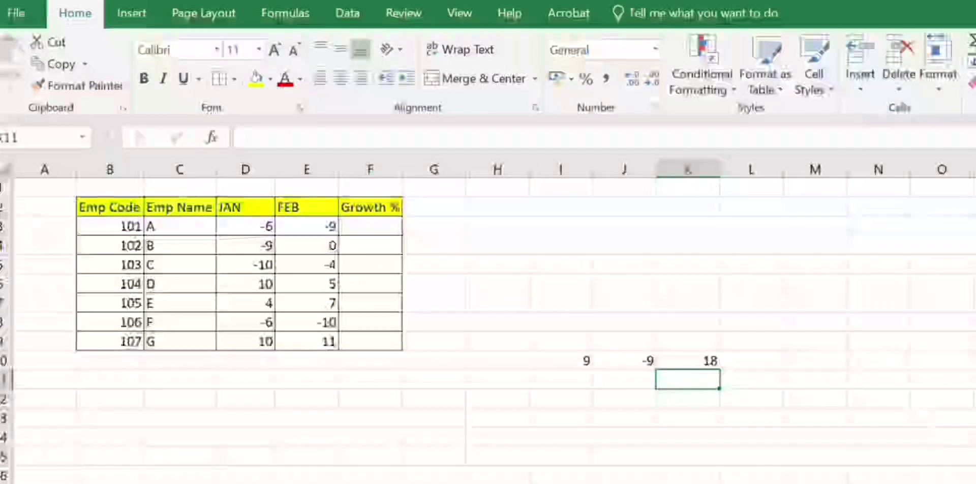
Calculate employee A's Growth % in F3 with the formula =(E3-D3)/ABS(D3).
click(380, 226)
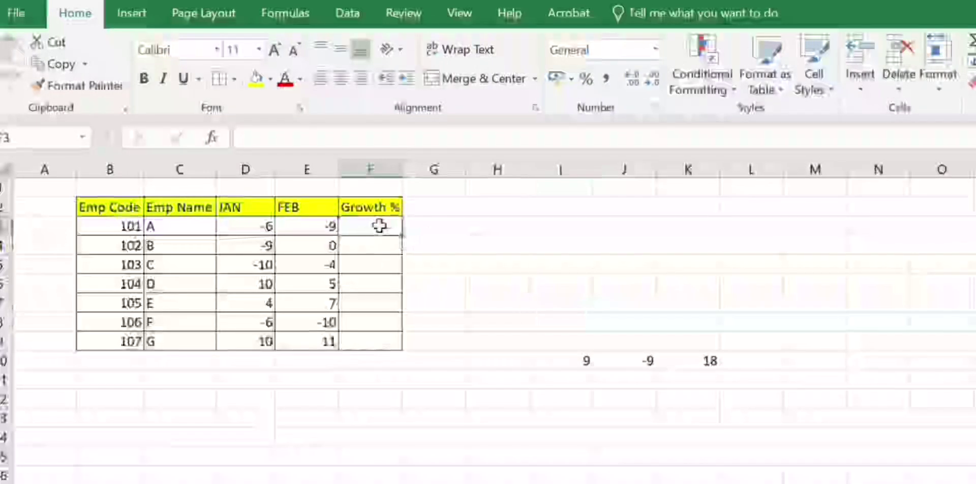
double_click(380, 225)
text(=)
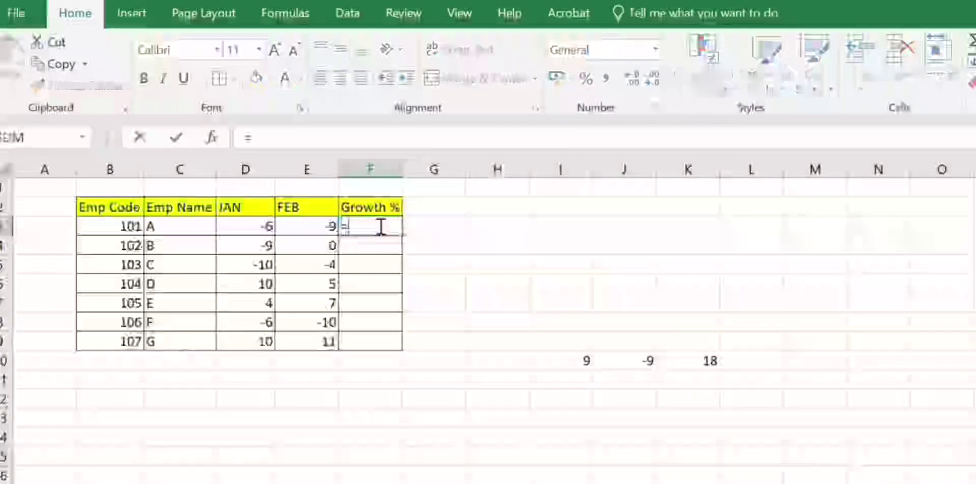
text(()
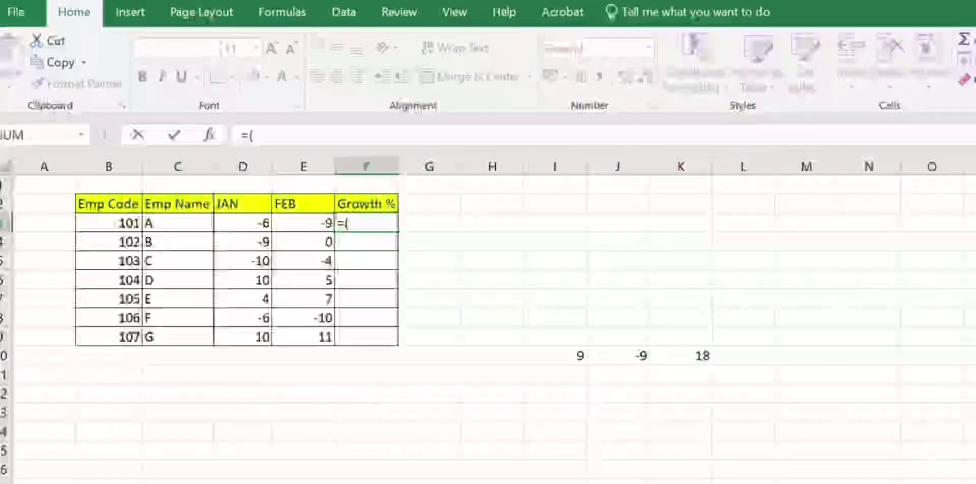
click(300, 222)
text(-)
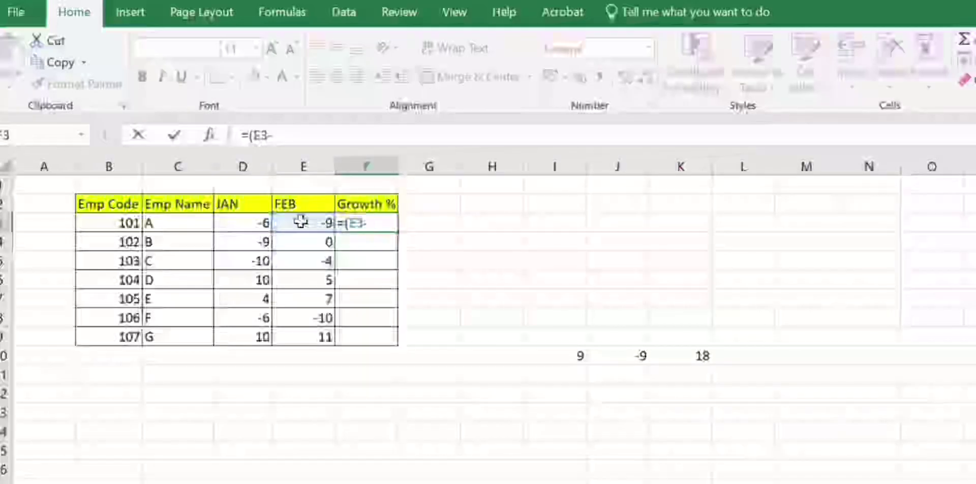
click(260, 219)
text())
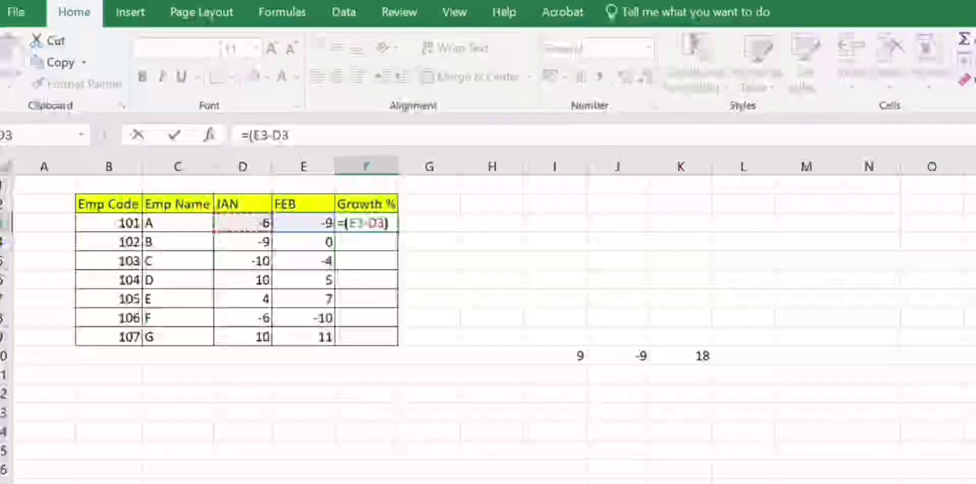
text(/)
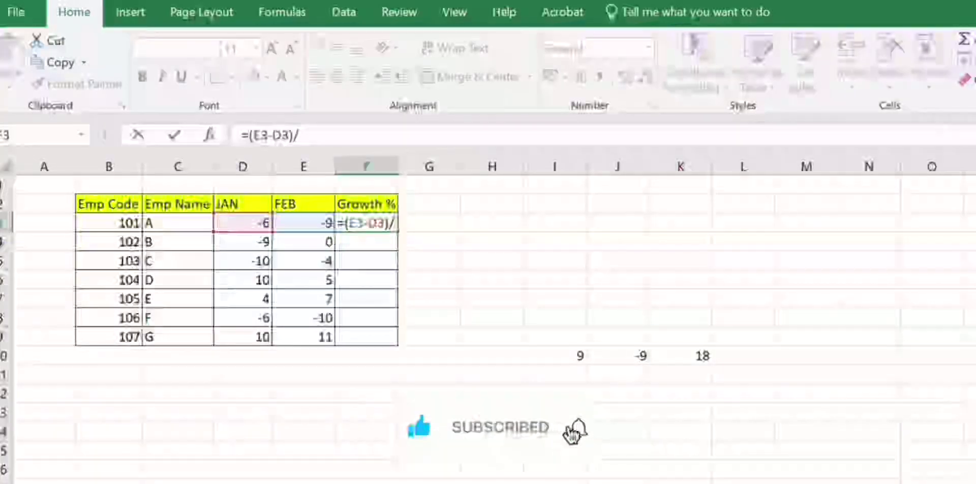
text(ab)
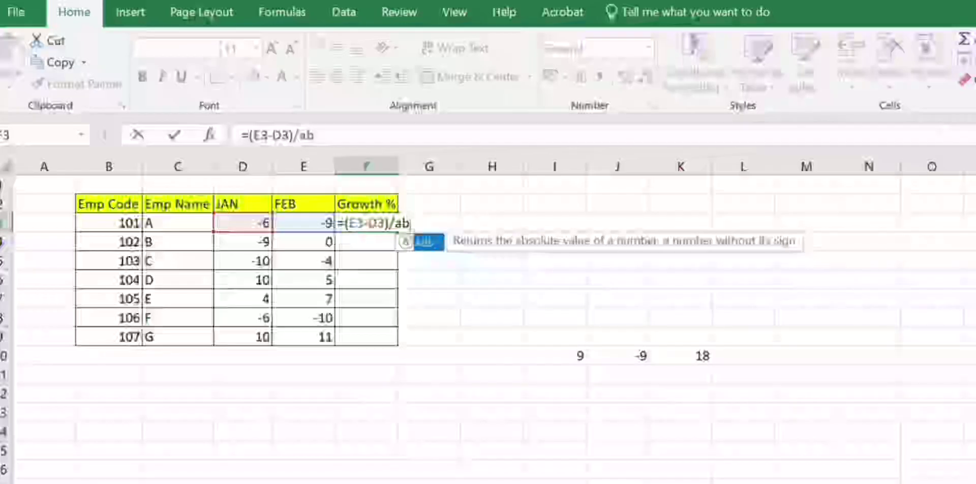
text(s)
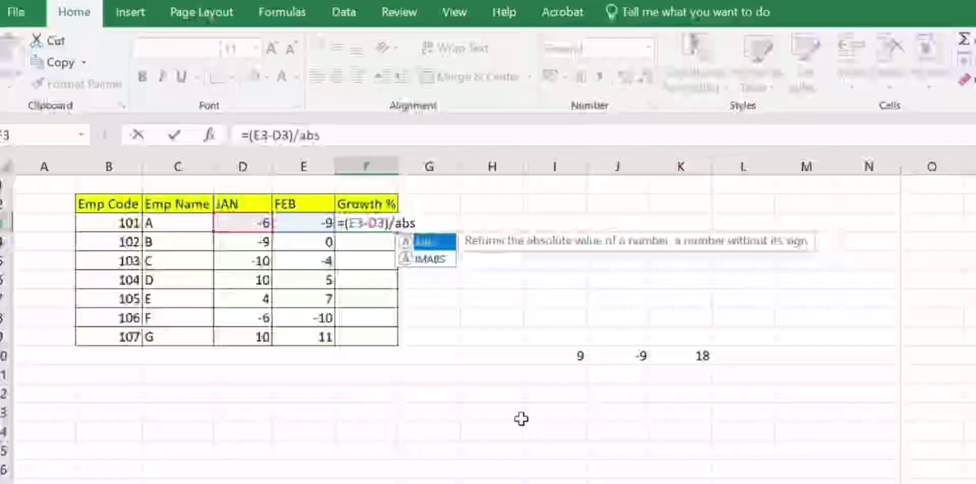
key(Tab)
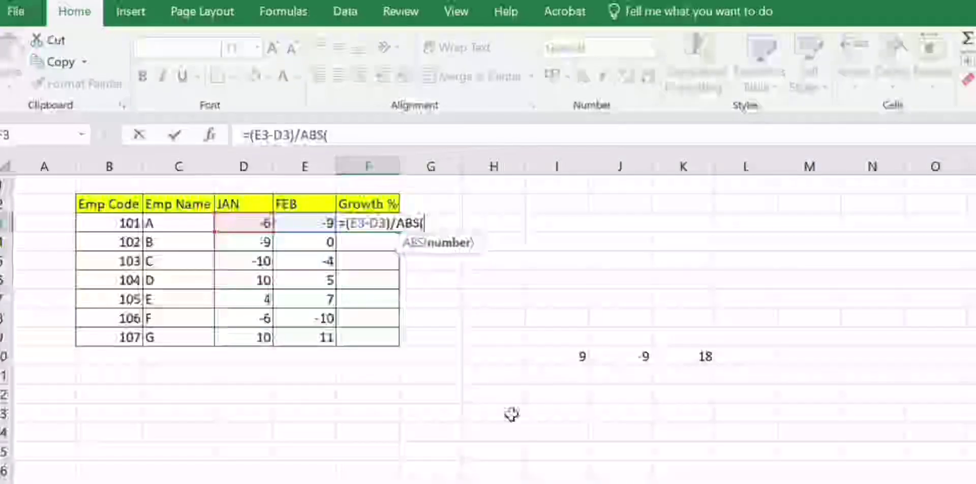
click(260, 219)
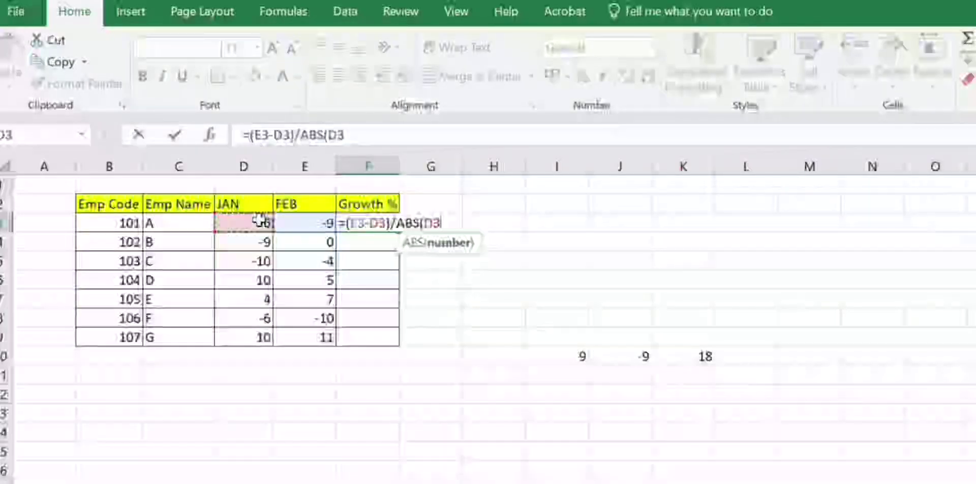
text())
key(Return)
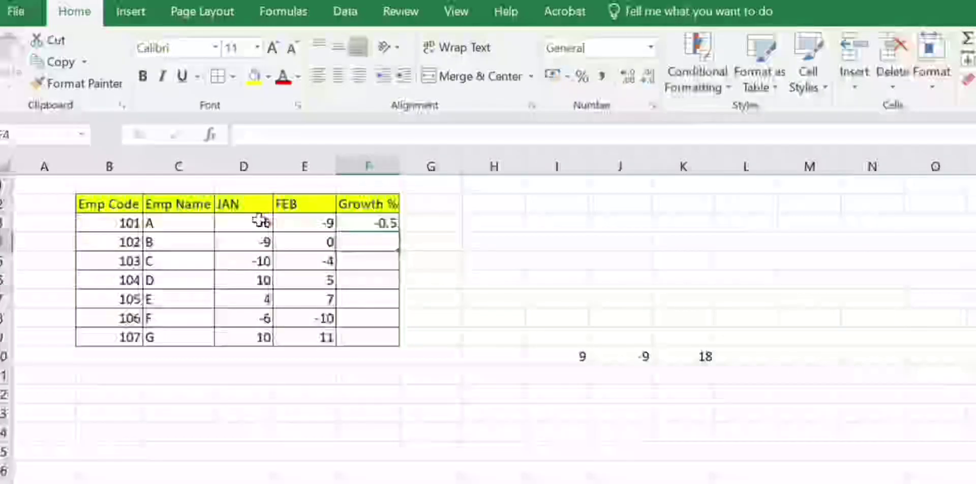
Format the growth value in F3 as a percentage and fill its formula down through F9.
click(389, 222)
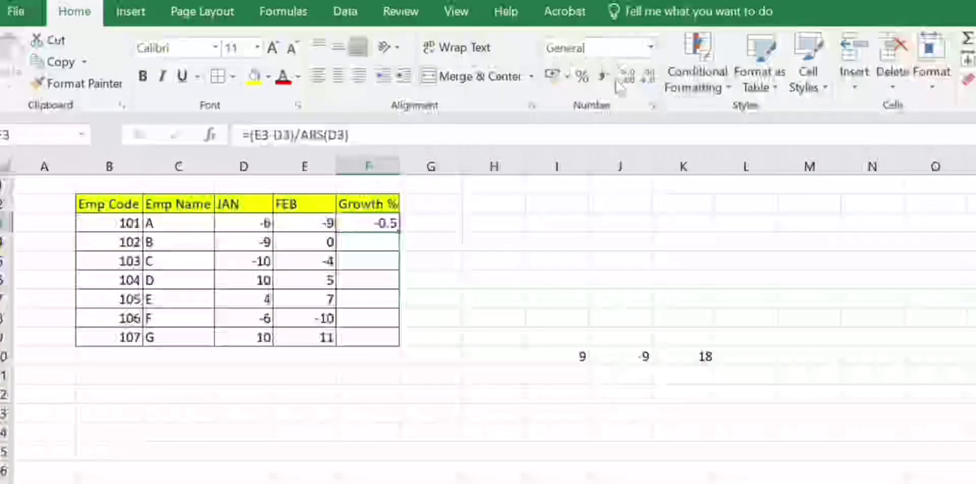
click(580, 80)
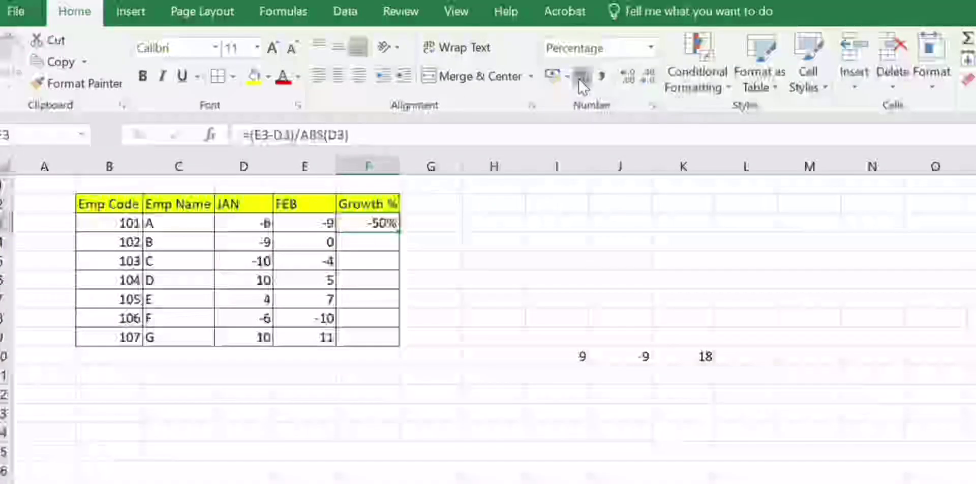
key(shift+Down)
key(shift+Down)
key(shift+Down)
key(shift+Down)
key(shift+Down)
key(shift+Down)
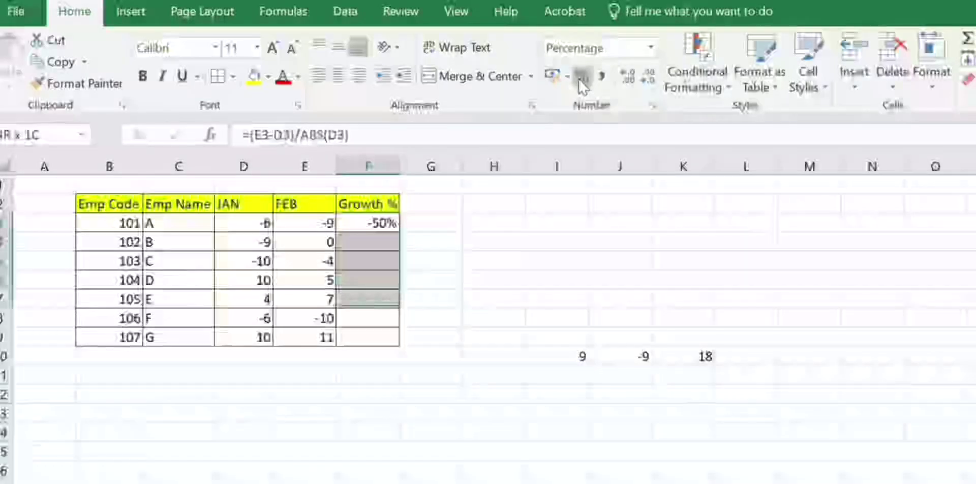
key(ctrl+d)
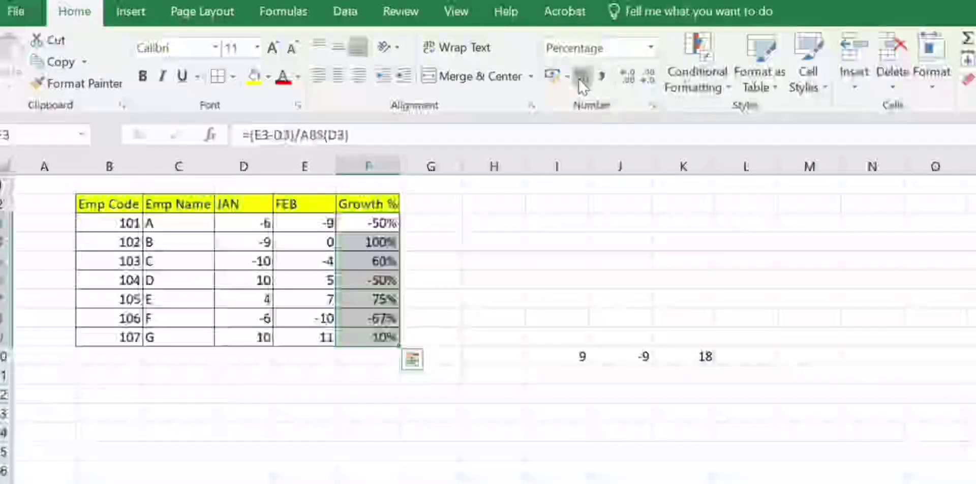
Compare the JAN and FEB values of employees A and C with their Growth % results.
key(Right)
key(Left)
key(Left)
key(Left)
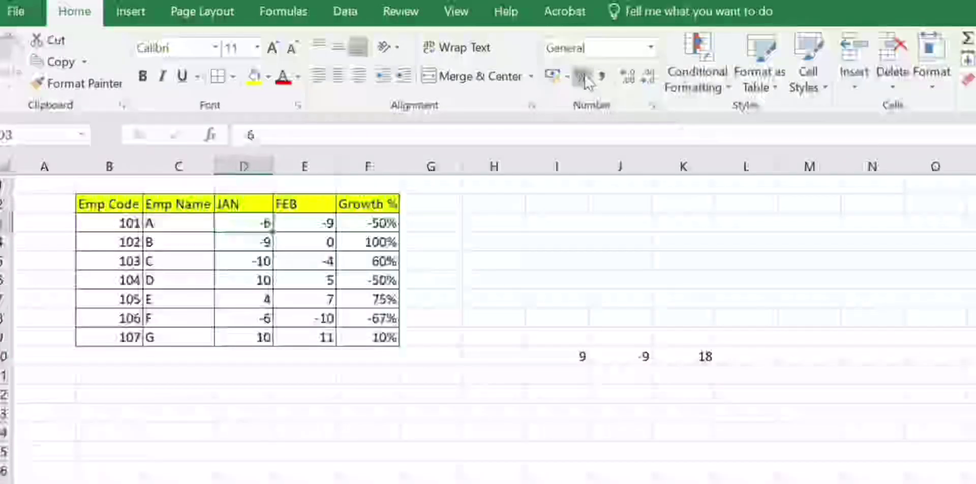
click(397, 218)
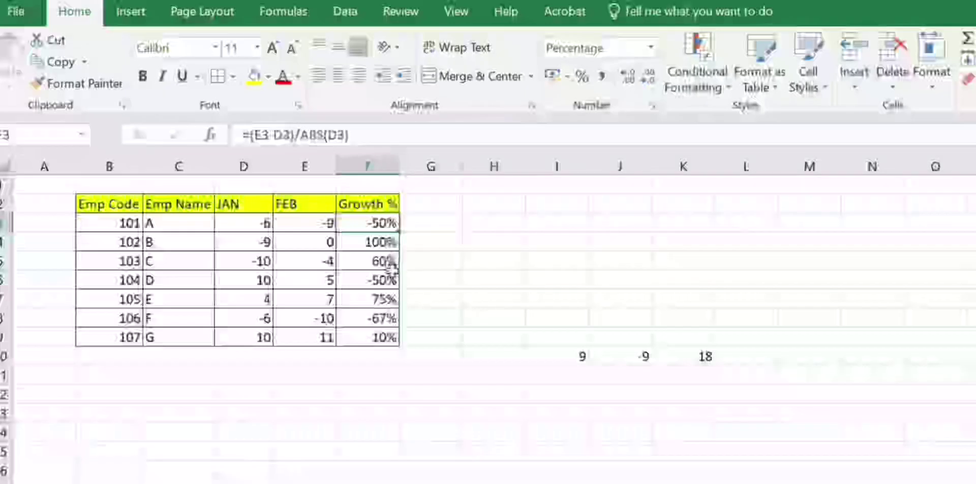
click(259, 262)
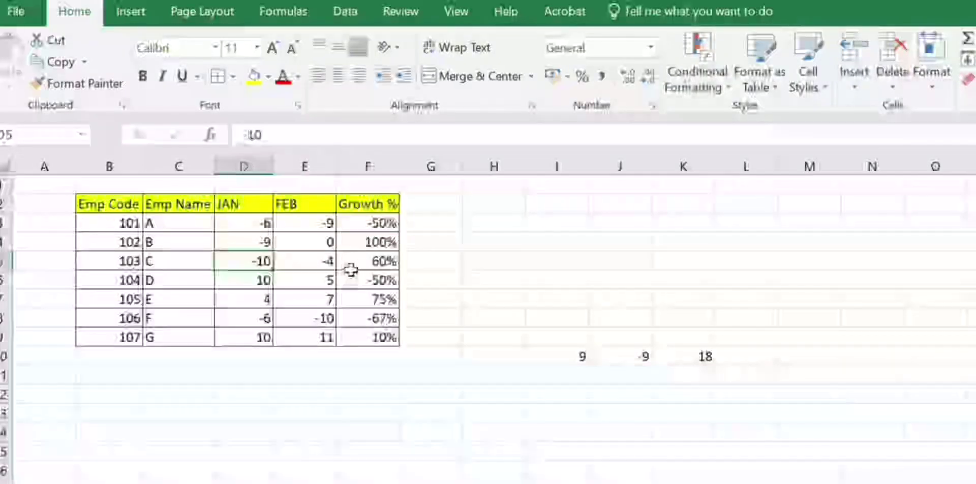
click(382, 261)
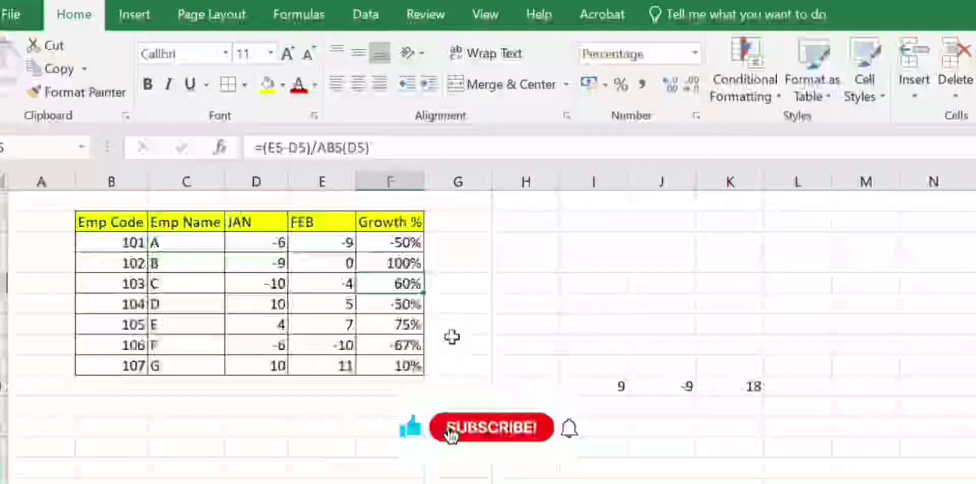
Set employee E's FEB value in E7 to -7 to test growth from positive to negative.
click(336, 318)
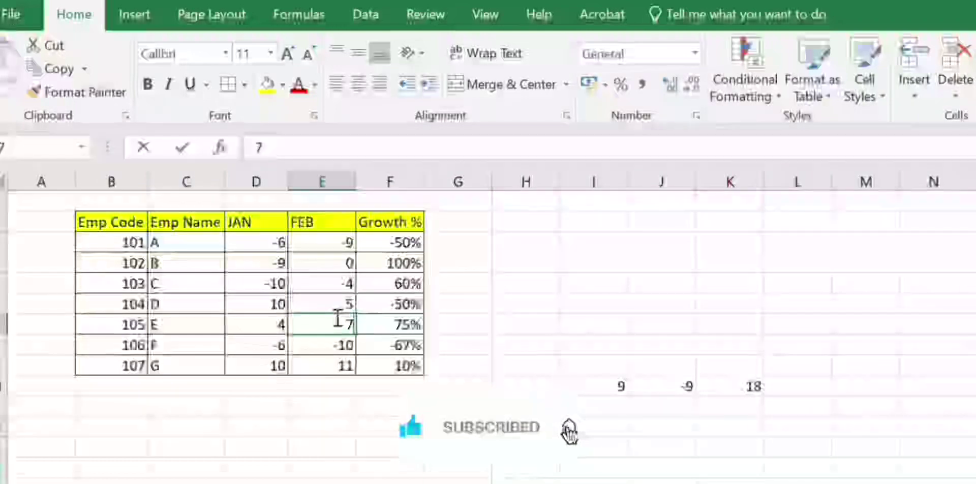
text(-7)
key(Return)
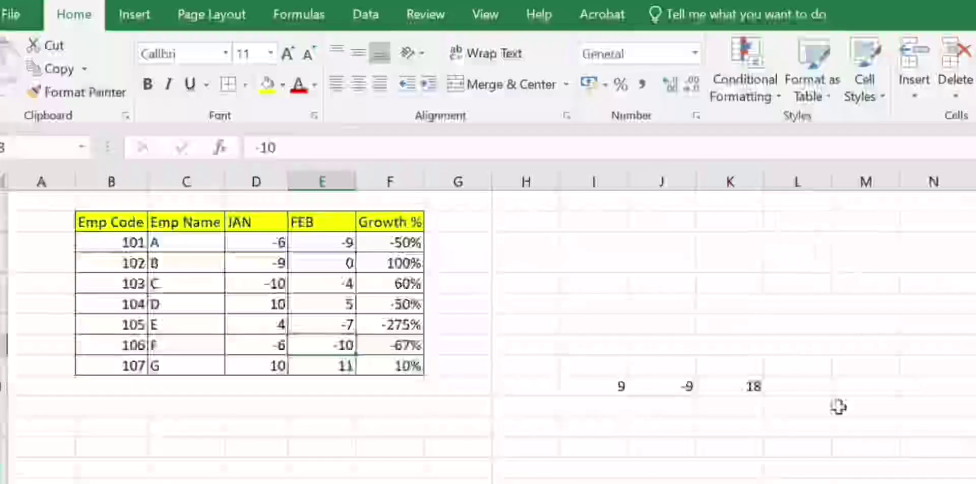
Set employee G's JAN value in D9 to -13 and check the row's FEB value and Growth %.
click(273, 367)
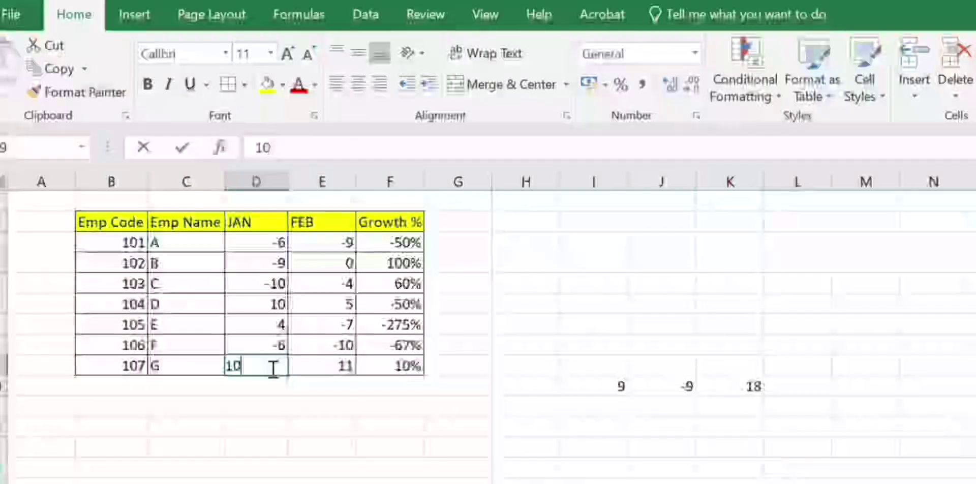
text(-)
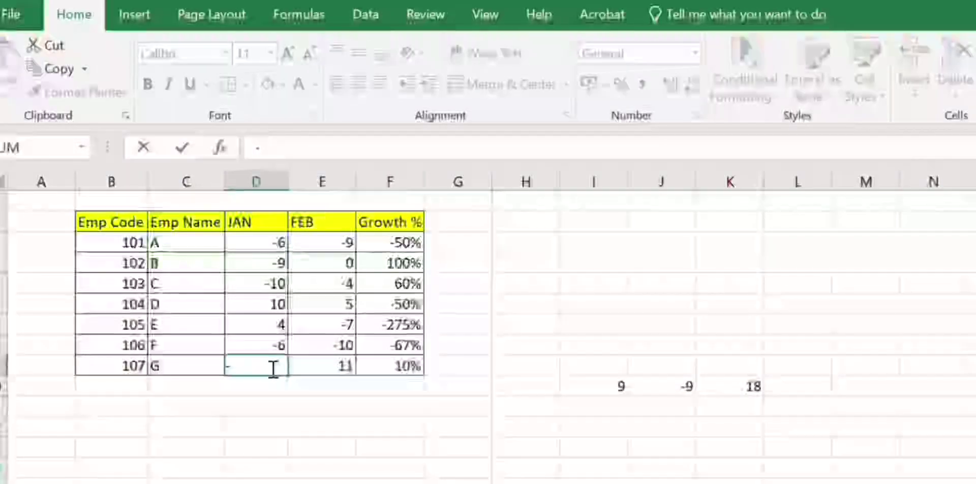
text(13)
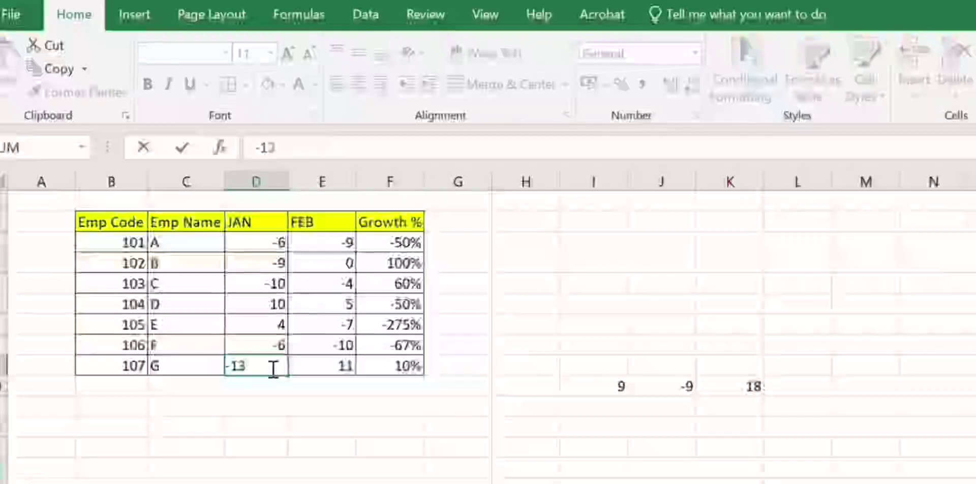
key(Return)
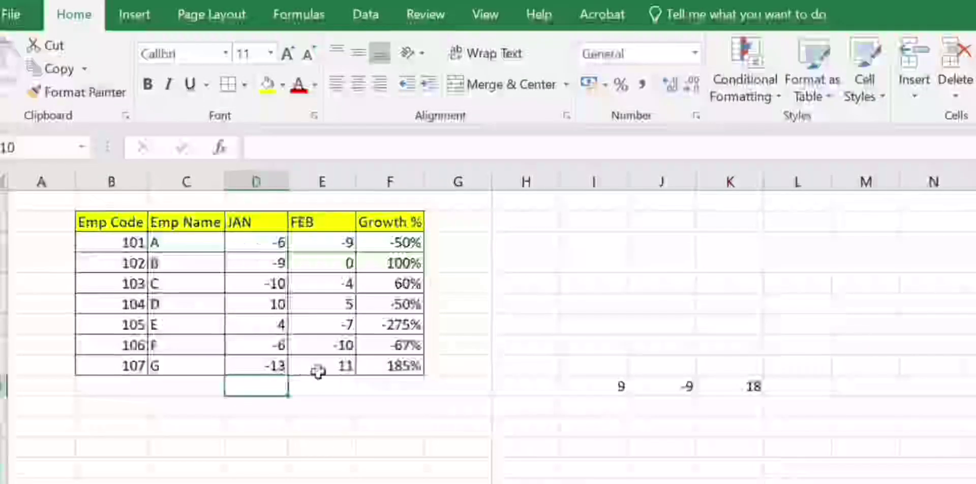
click(343, 365)
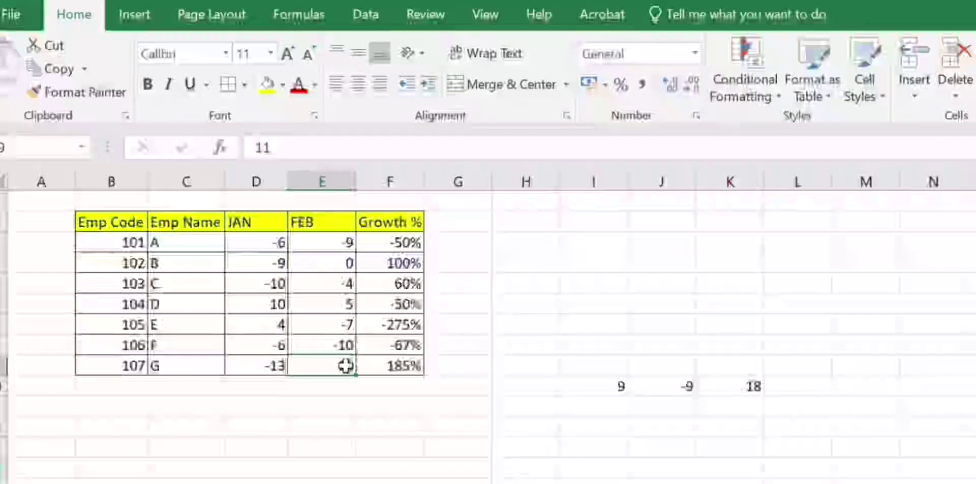
click(402, 366)
click(618, 401)
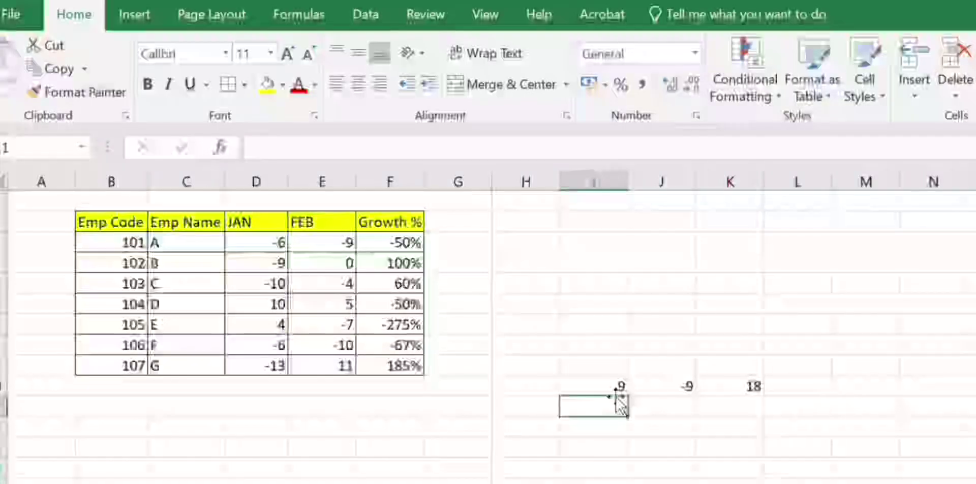
Calculate employee A's growth without ABS in G3, beside the table, with the formula =(E3-D3)/D3.
click(442, 242)
text(=)
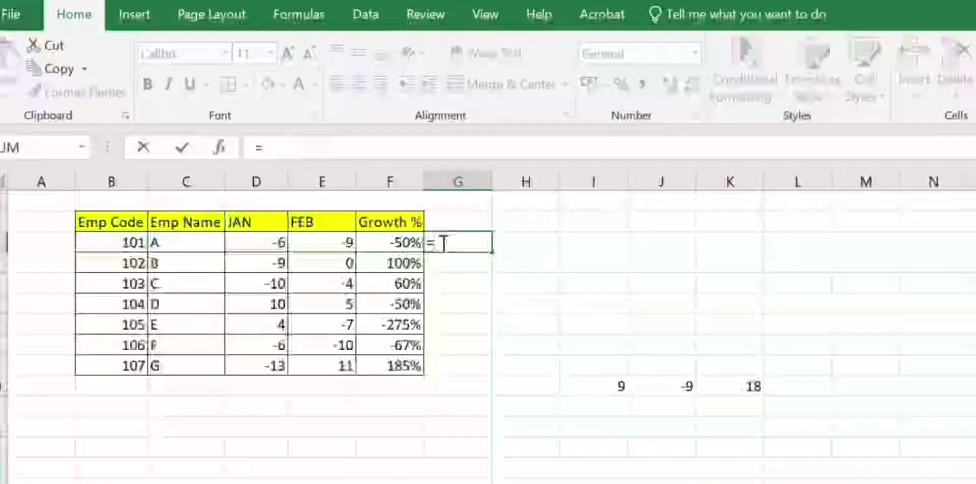
text(()
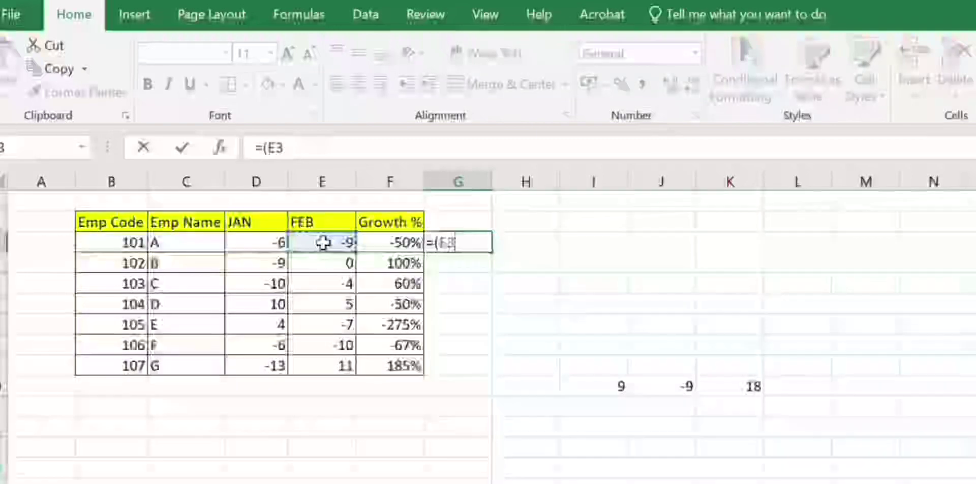
text(-)
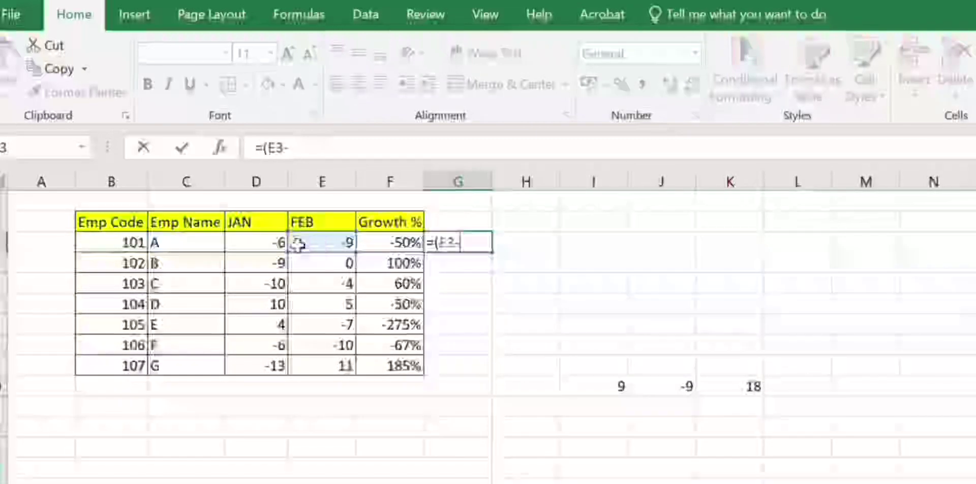
click(265, 247)
text())
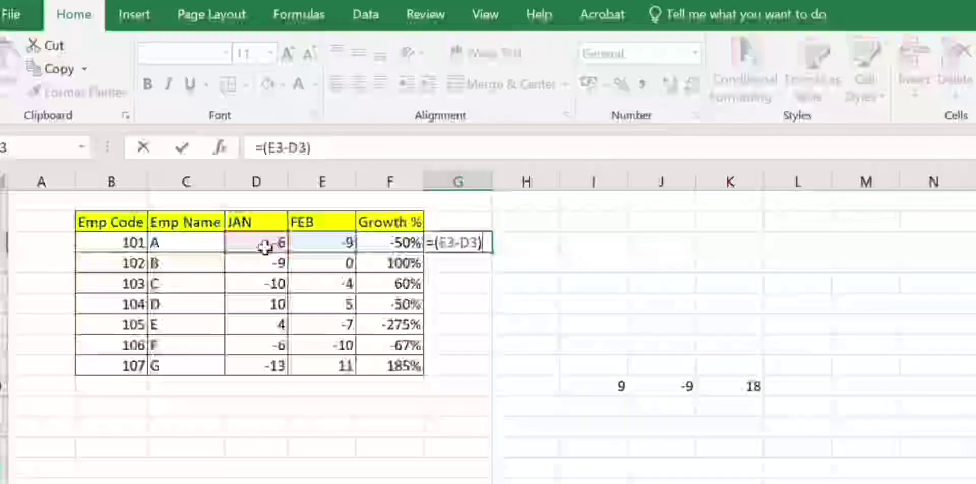
text(/)
click(265, 248)
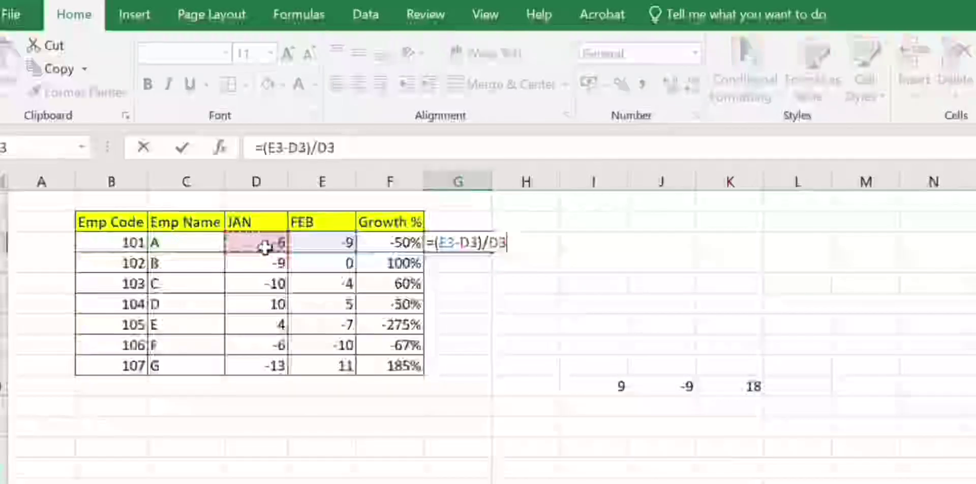
key(Return)
key(Up)
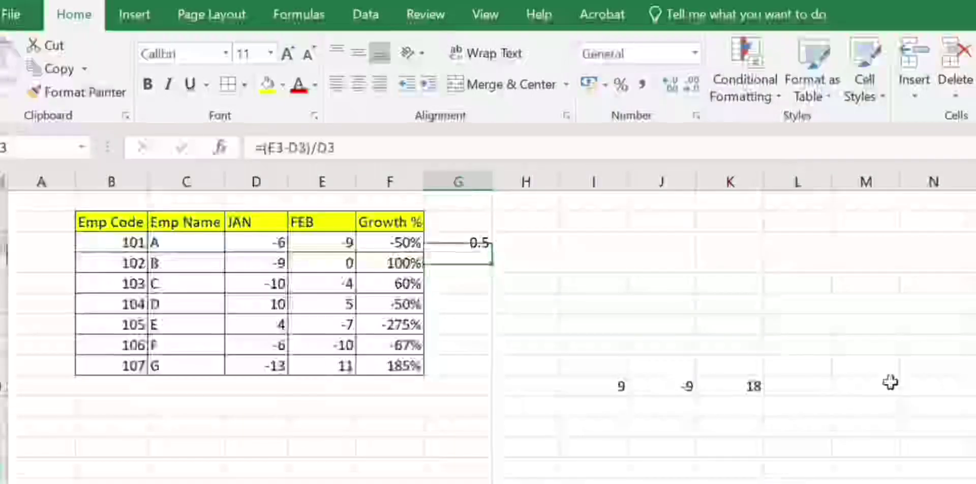
Format the comparison value in G3 as a percentage and fill its formula down through G9.
click(627, 91)
key(shift+Down)
key(shift+Down)
key(shift+Down)
key(shift+Down)
key(shift+Down)
key(shift+Down)
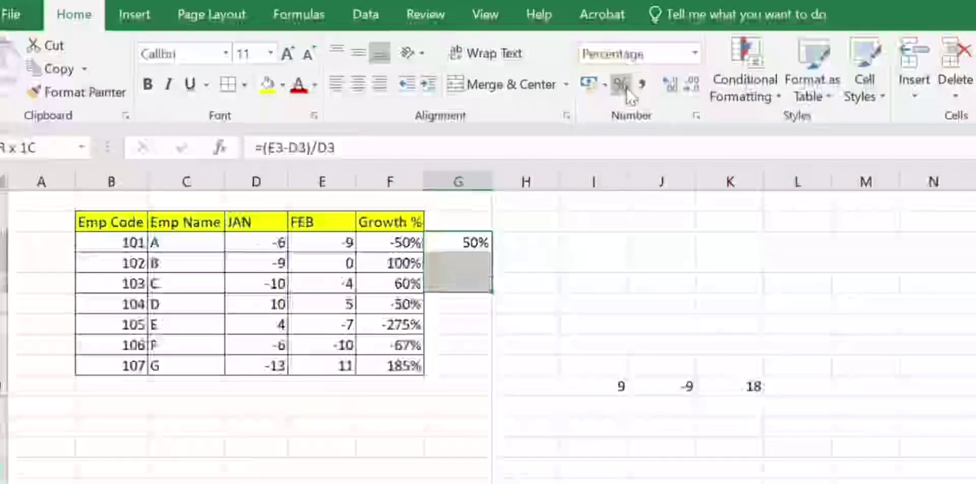
key(ctrl+d)
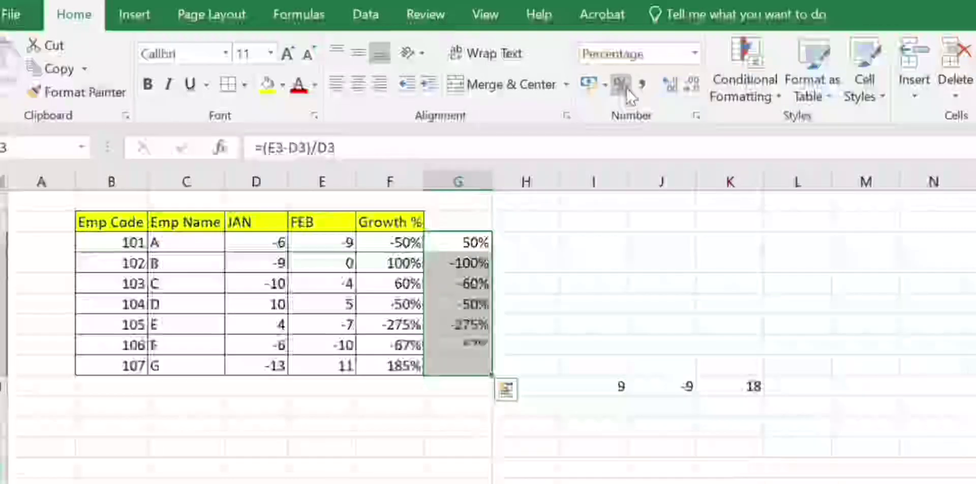
Compare the ABS-based Growth % values in column F with the plain-formula results in column G for employees A, B and G.
key(Down)
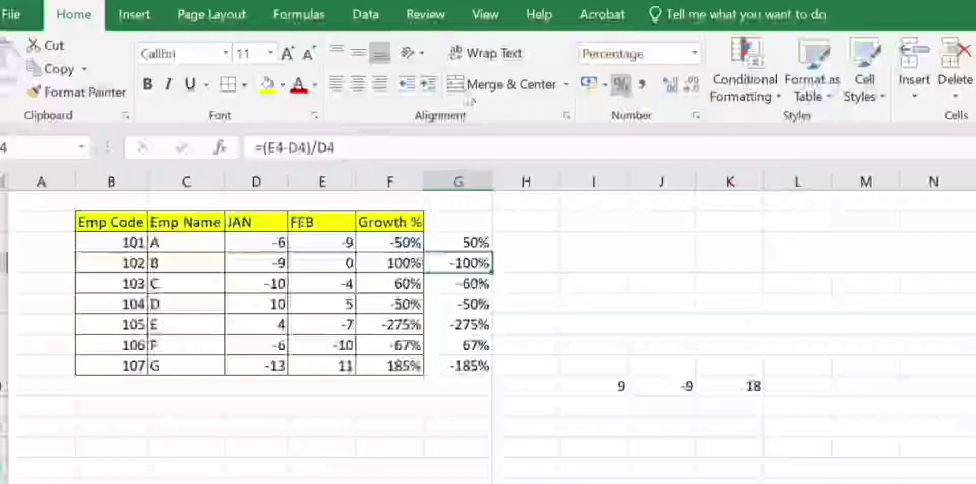
click(275, 245)
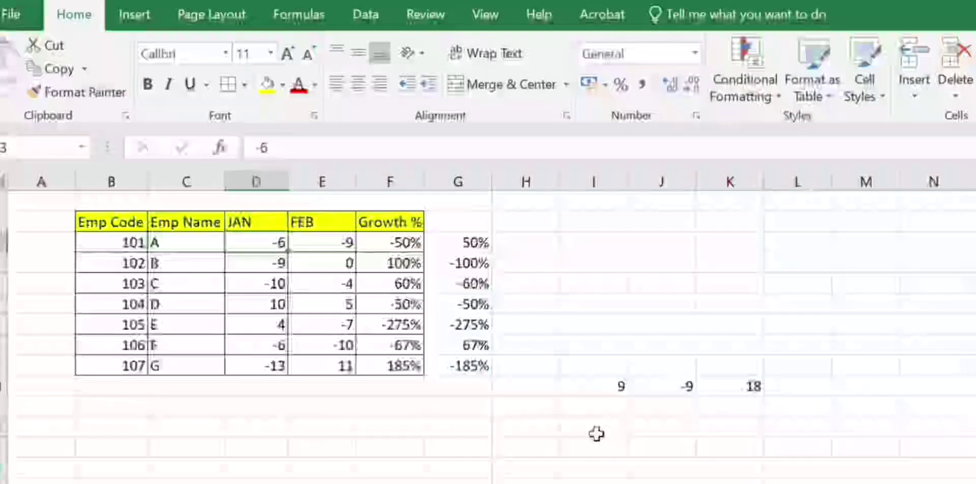
click(362, 243)
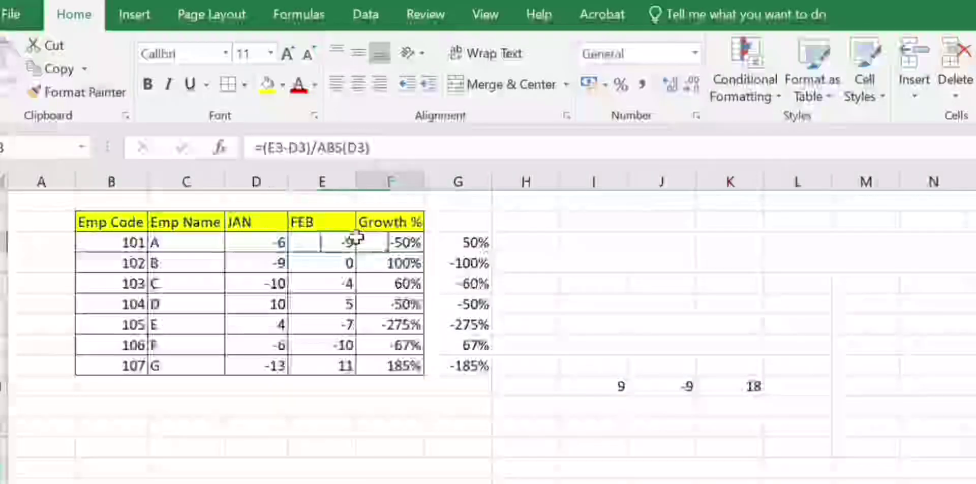
click(478, 243)
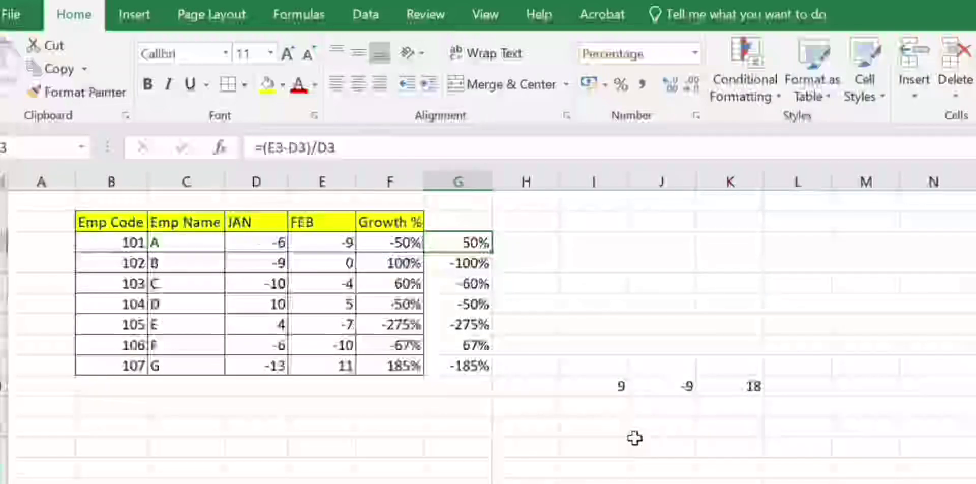
click(338, 261)
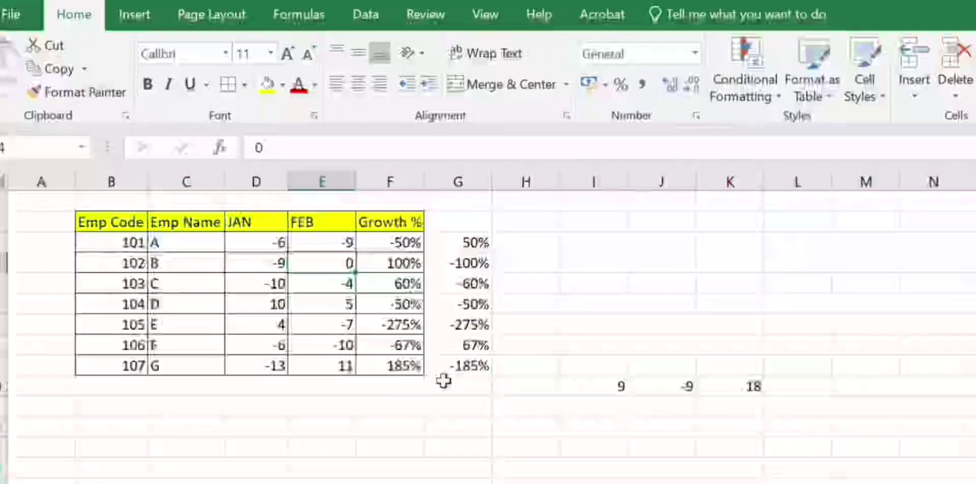
click(350, 378)
click(347, 368)
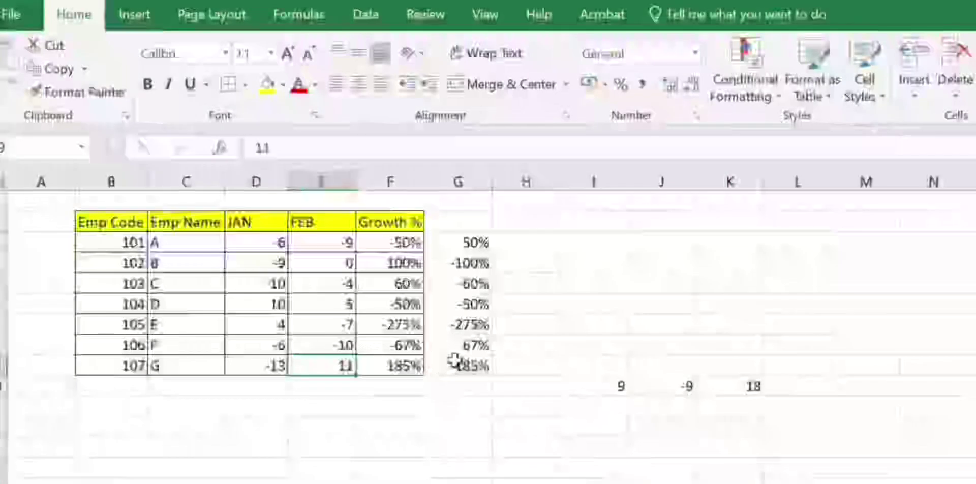
click(415, 242)
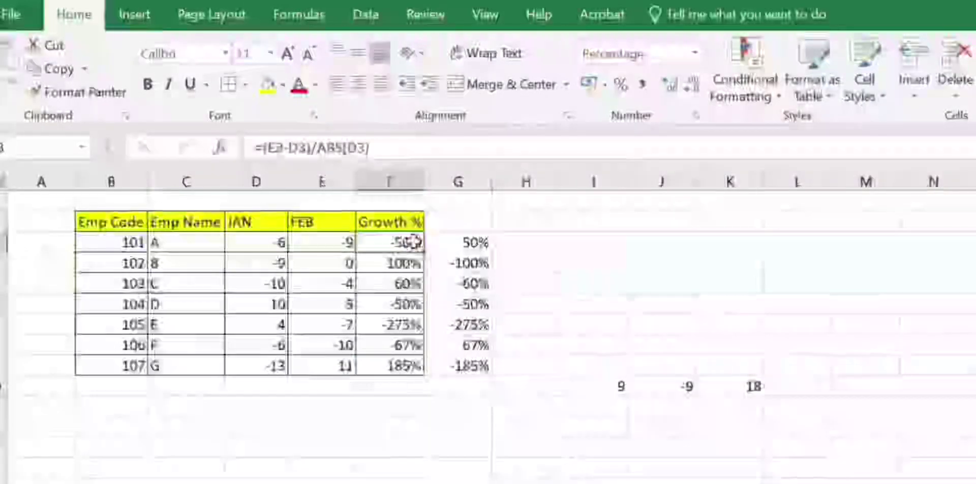
click(619, 326)
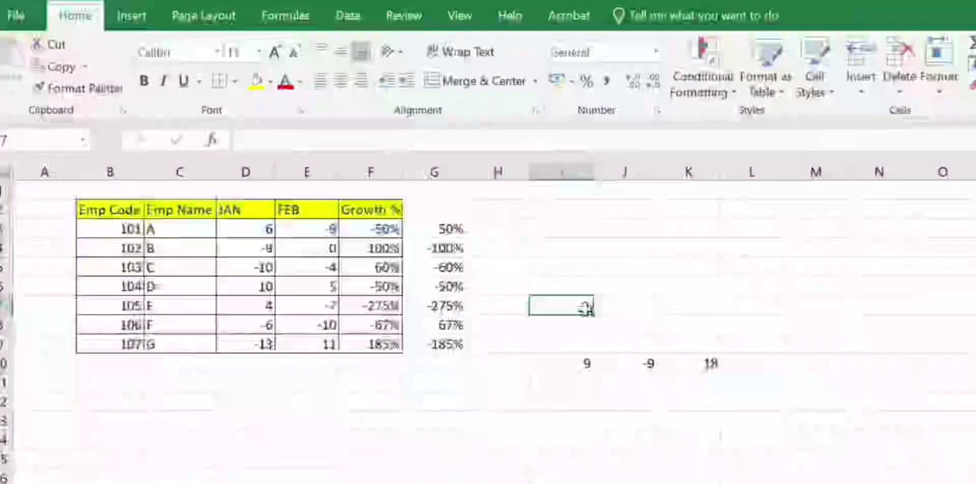